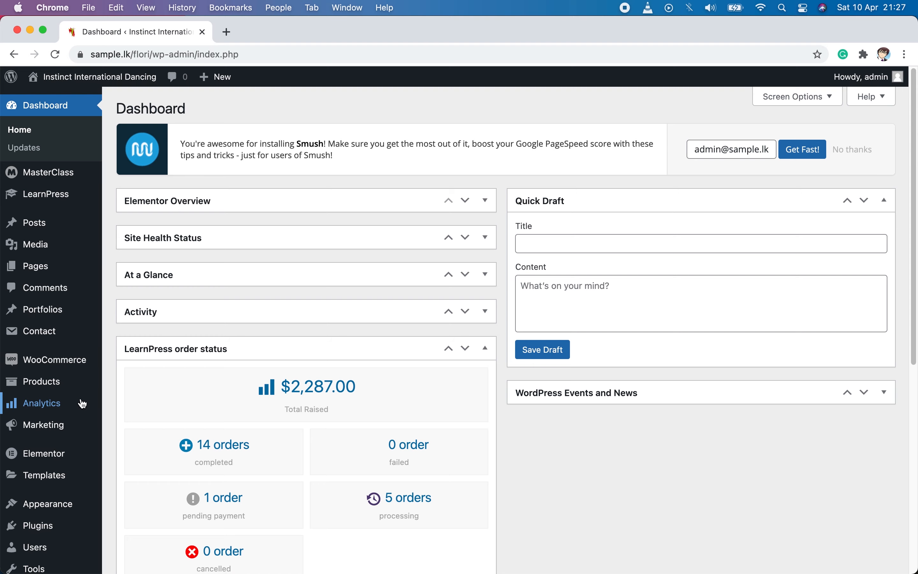
Open the page for adding new plugins and search the directory for "w3 total"
scroll(76, 409, down, 3)
mouse_move(74, 423)
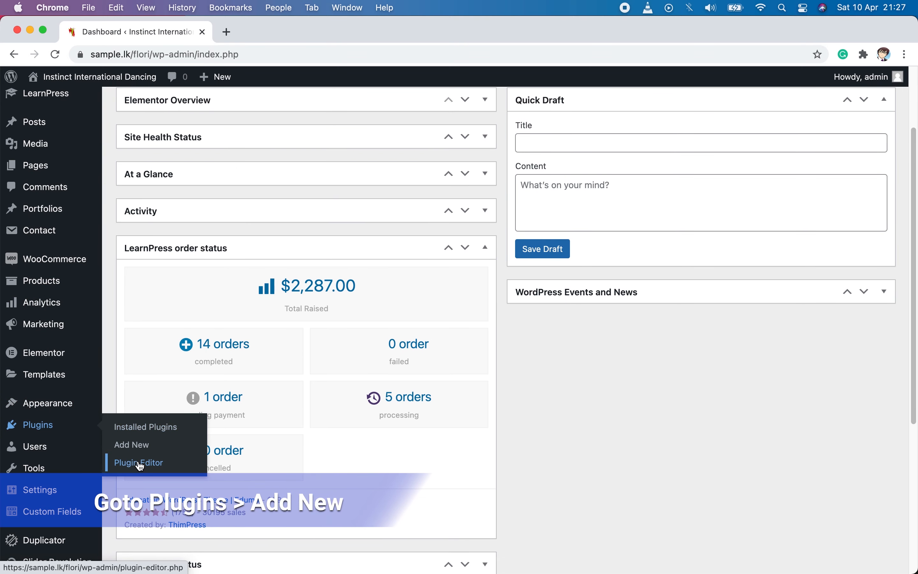
click(169, 447)
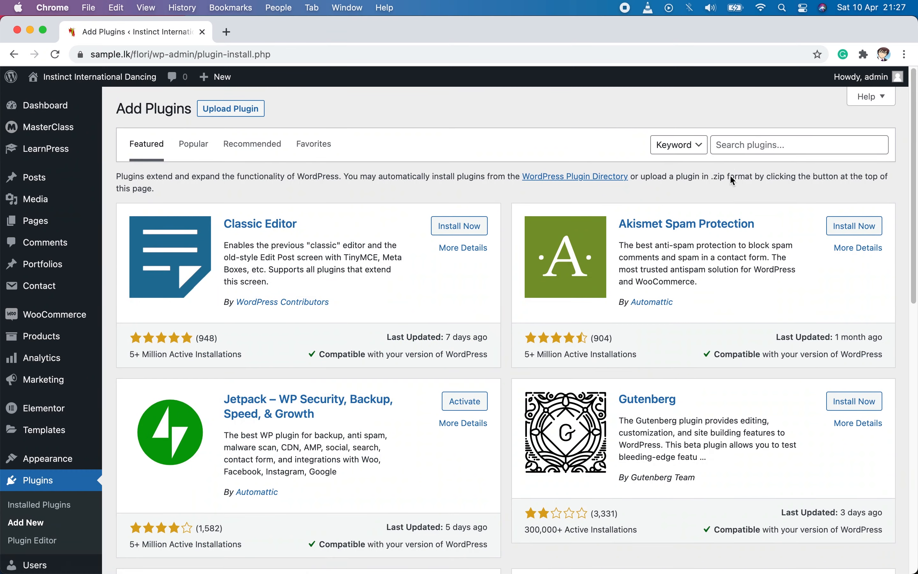
click(798, 146)
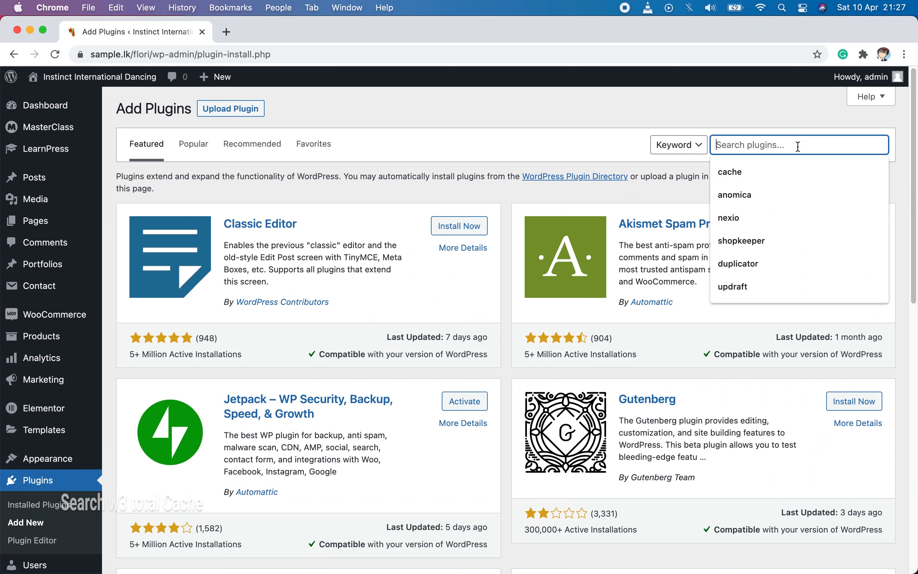
text(w3 total)
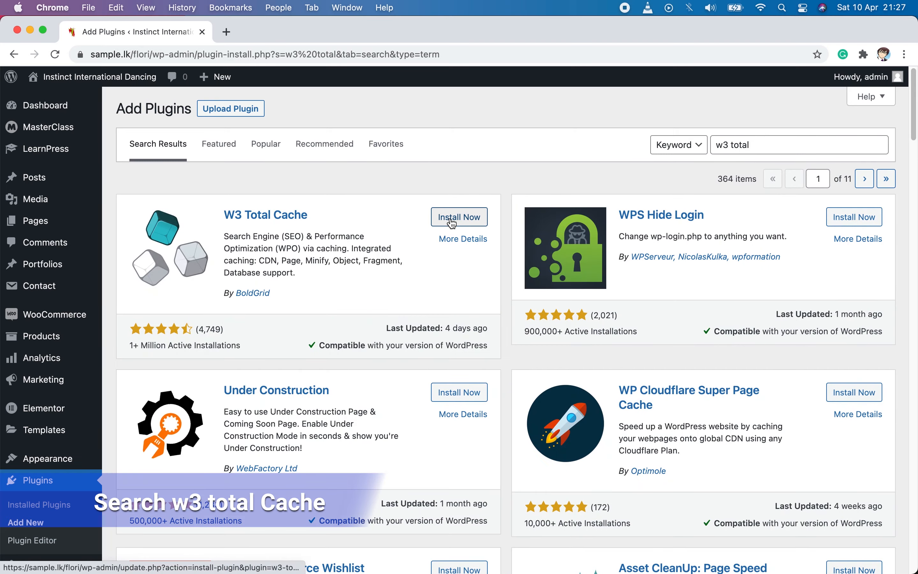
Install and activate the W3 Total Cache plugin, and locate its entry in the list of installed plugins
click(469, 222)
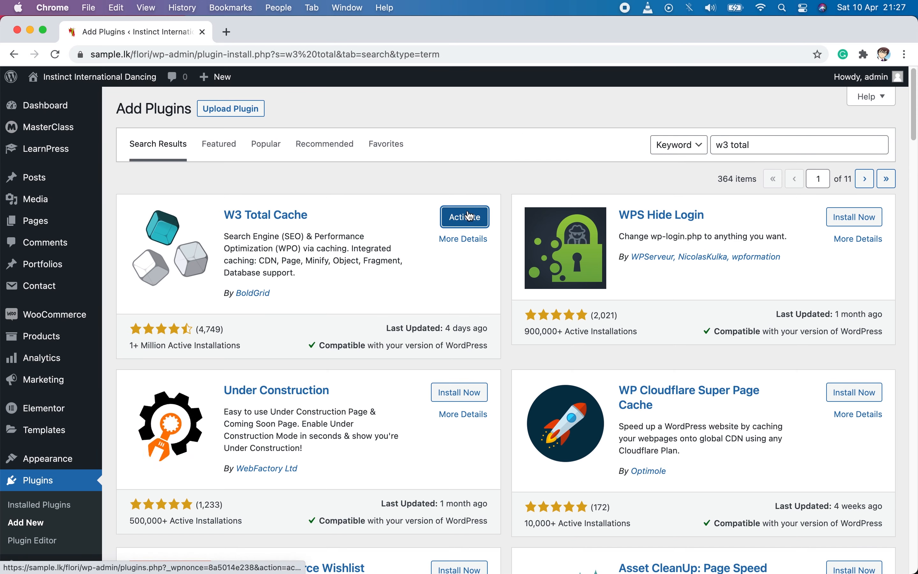
click(471, 215)
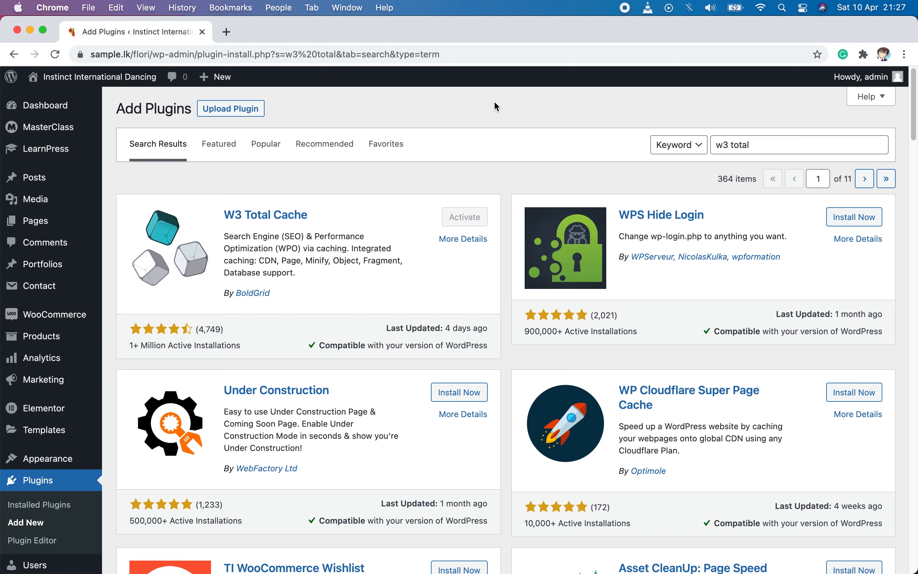
click(34, 504)
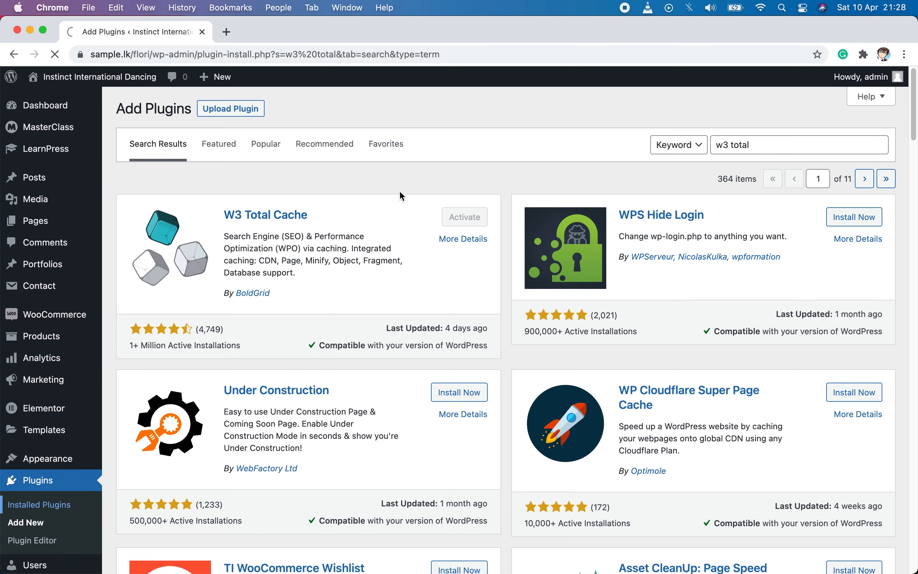
scroll(402, 383, down, 15)
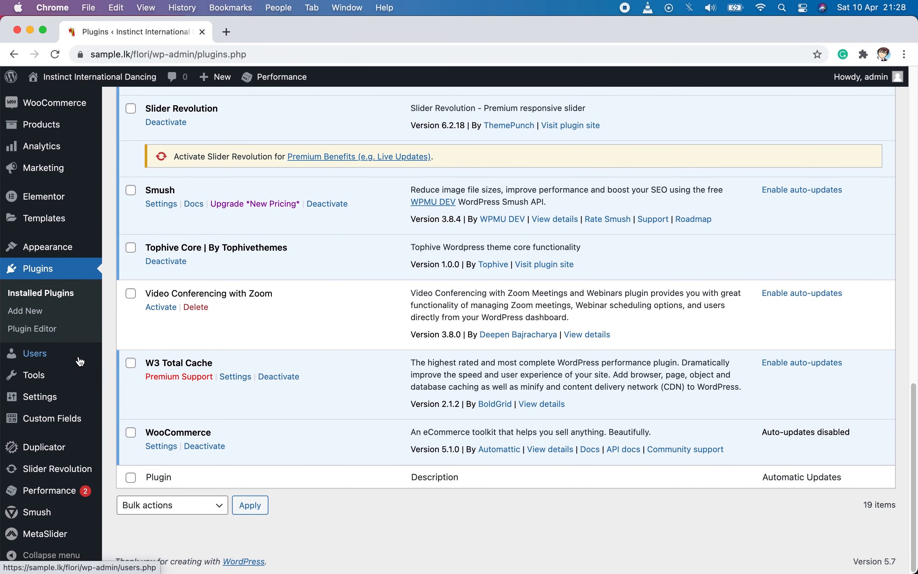
Open the W3 Total Cache performance dashboard and look over its caching statistics and report widgets
mouse_move(76, 361)
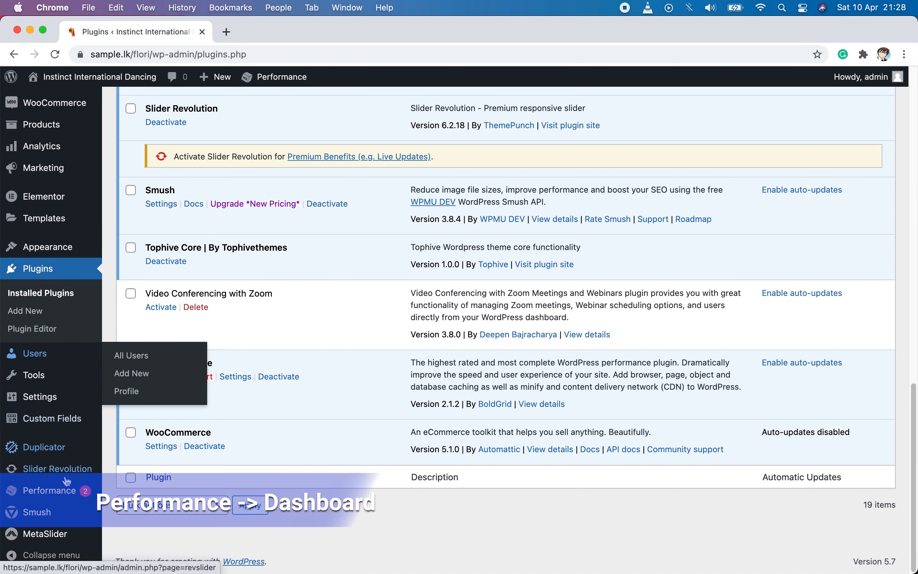
mouse_move(62, 497)
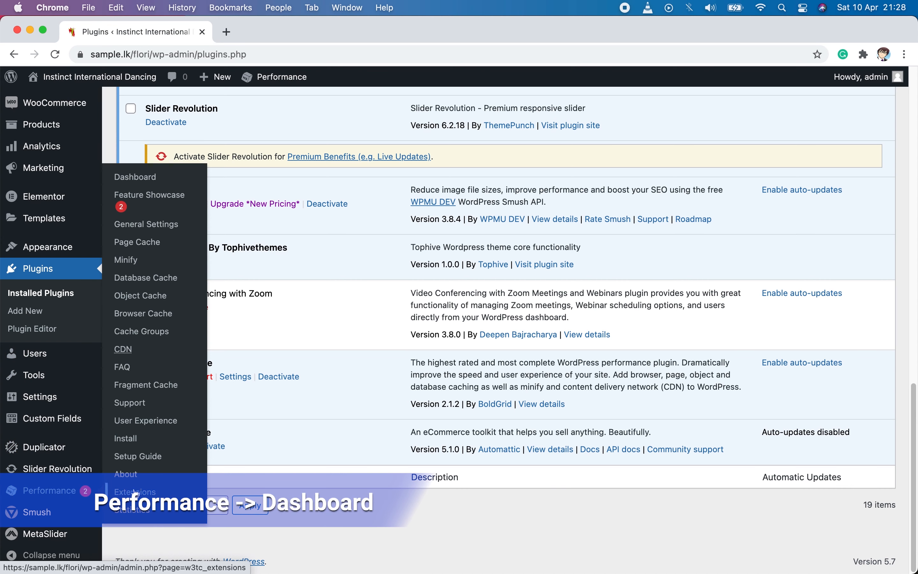
click(129, 179)
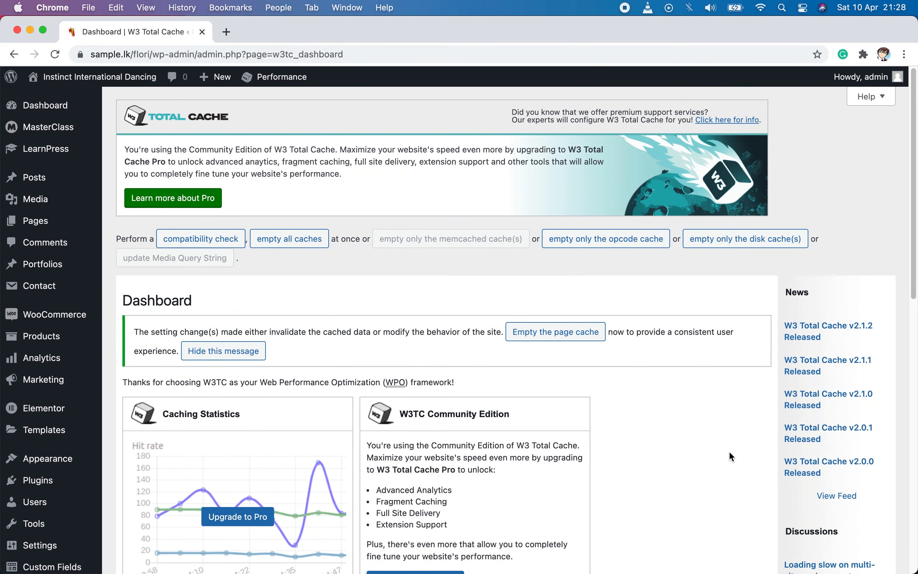
scroll(705, 431, down, 5)
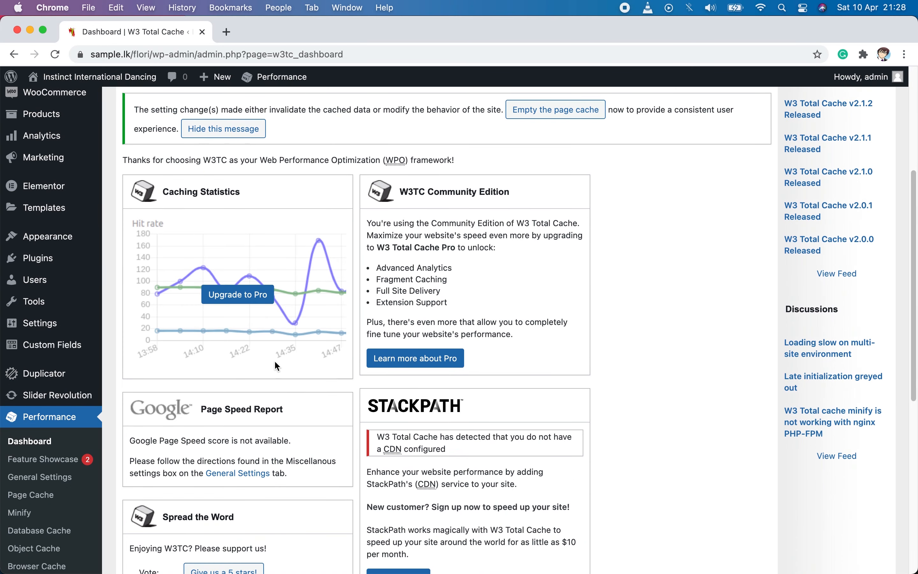
Open the W3 Total Cache general settings and examine the General, Page Cache and Minify sections
click(56, 484)
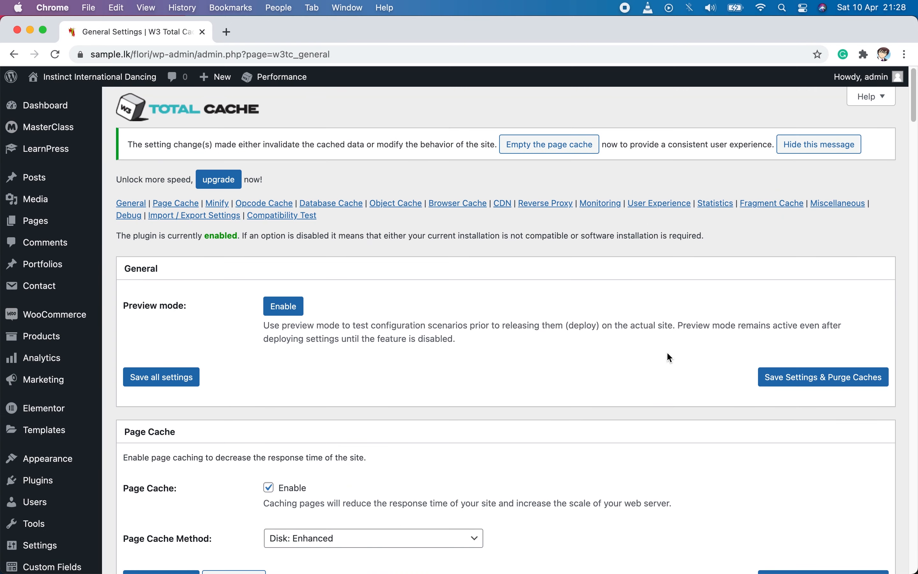
scroll(666, 351, down, 3)
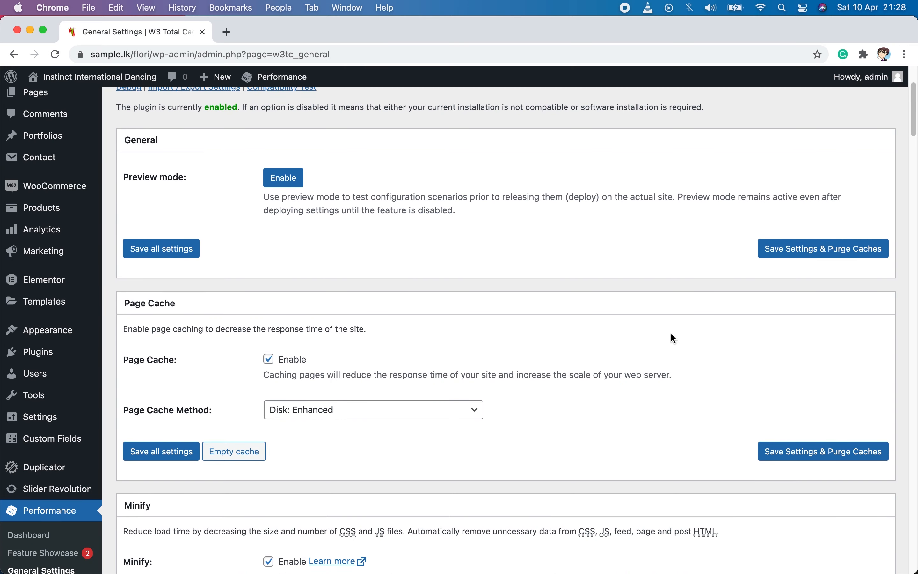
scroll(626, 305, up, 3)
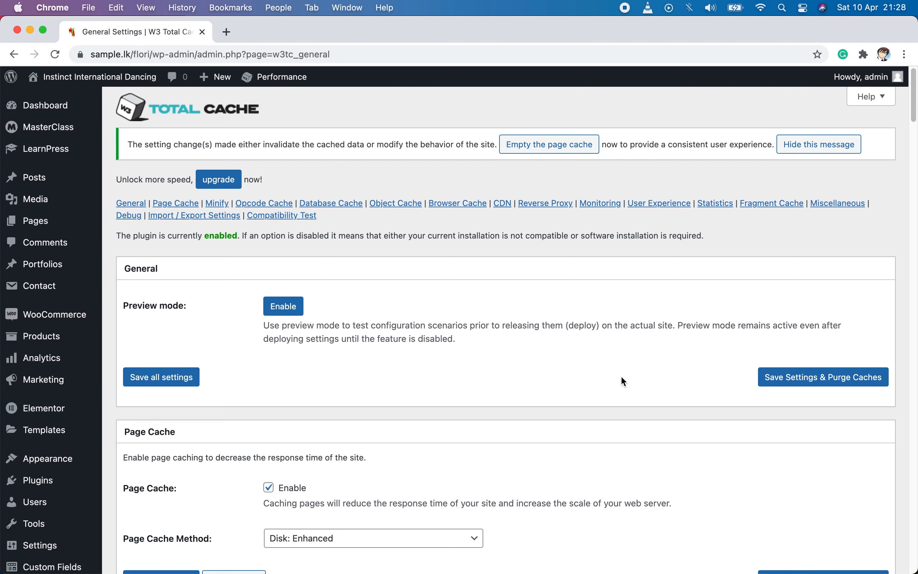
scroll(621, 377, down, 9)
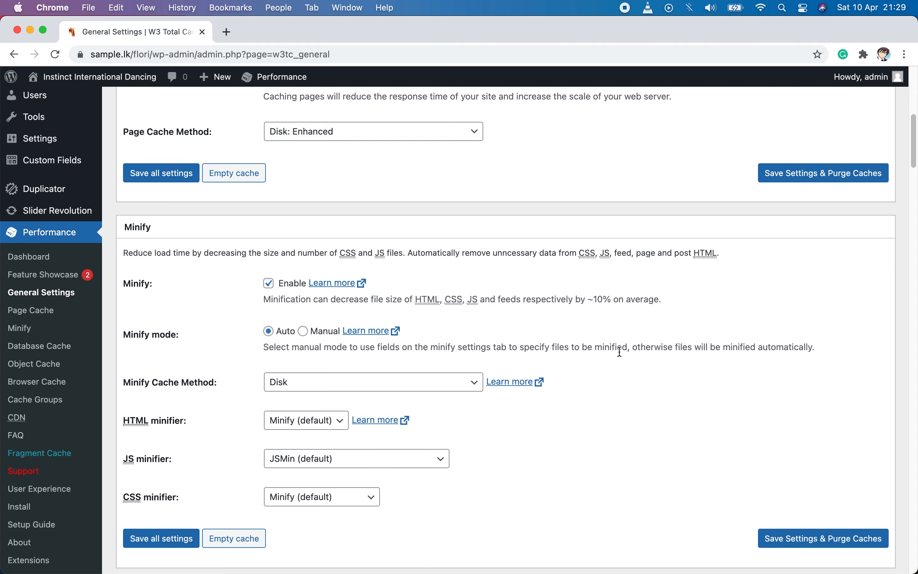
scroll(619, 353, up, 6)
scroll(621, 356, up, 3)
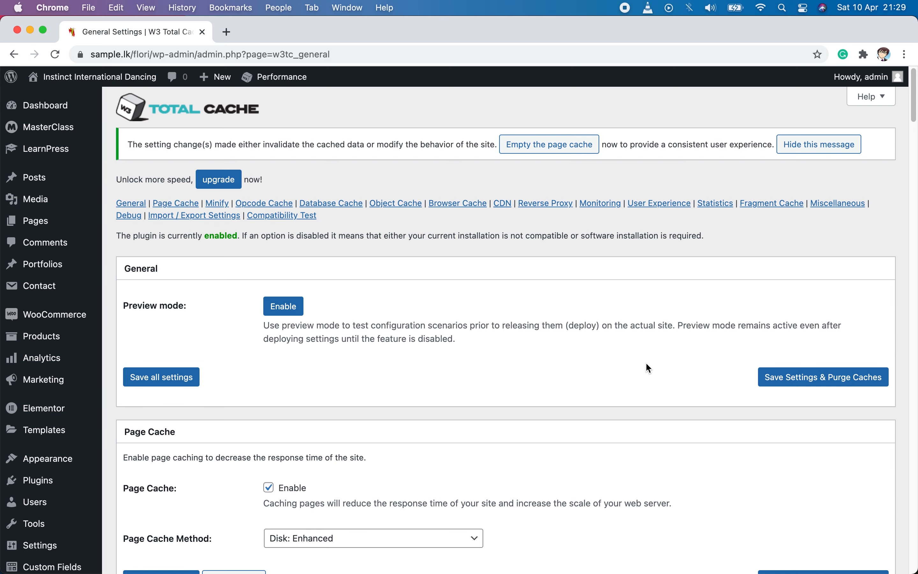
scroll(646, 363, down, 2)
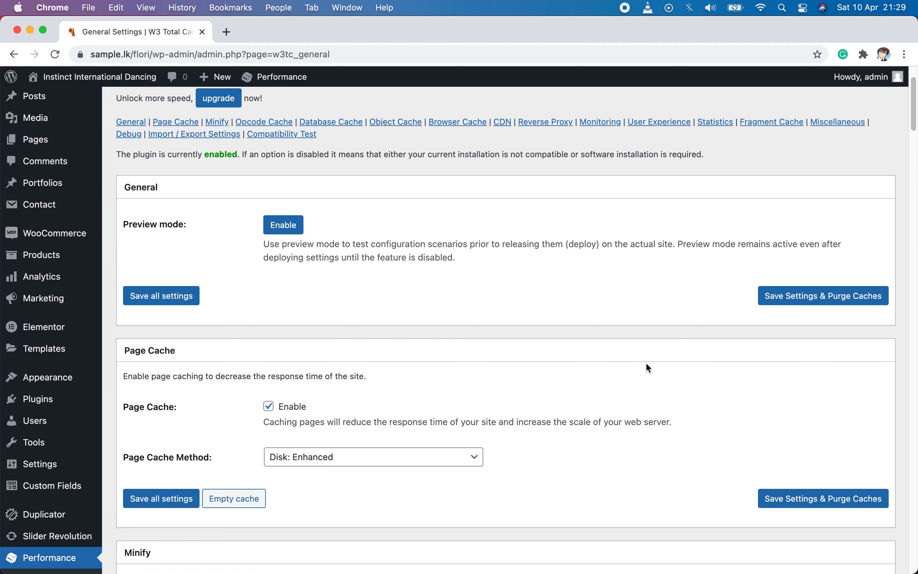
scroll(646, 364, down, 3)
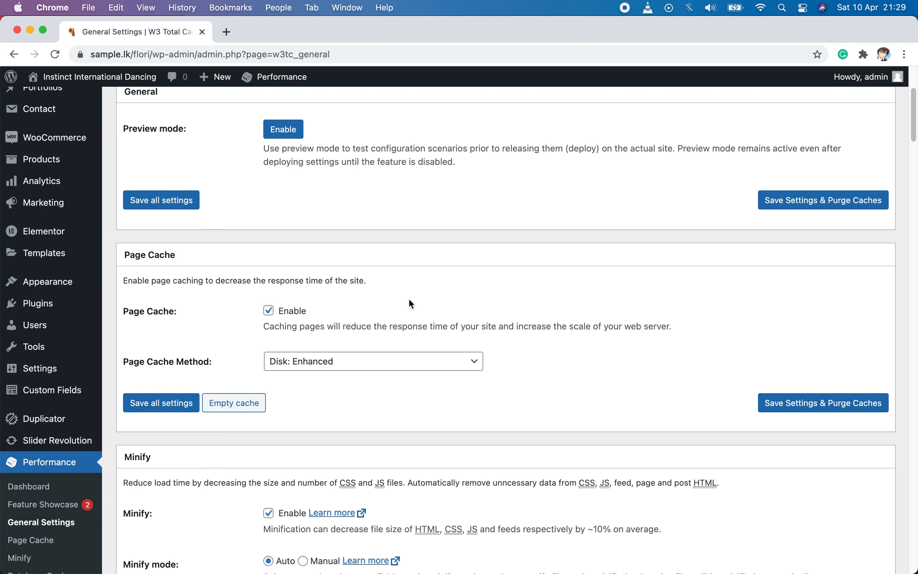
scroll(408, 298, up, 1)
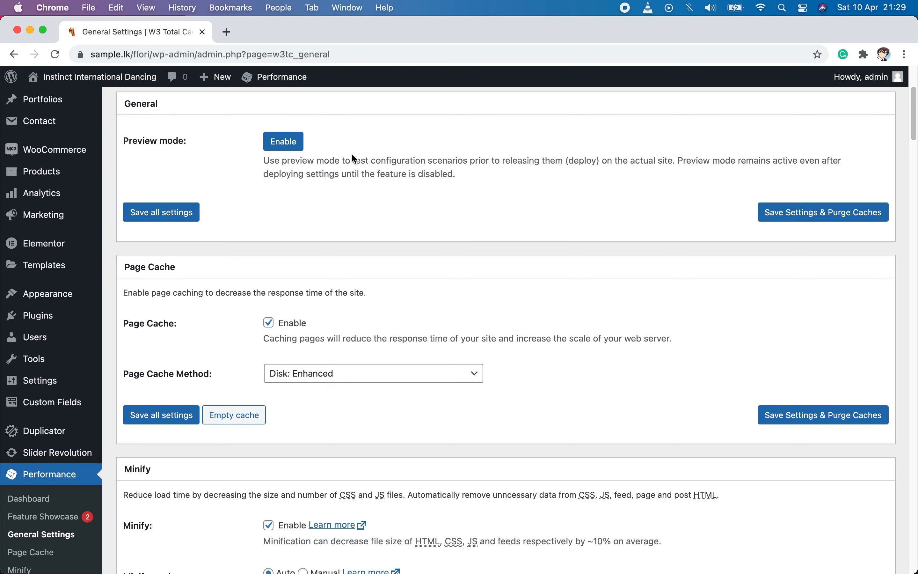
scroll(495, 282, down, 2)
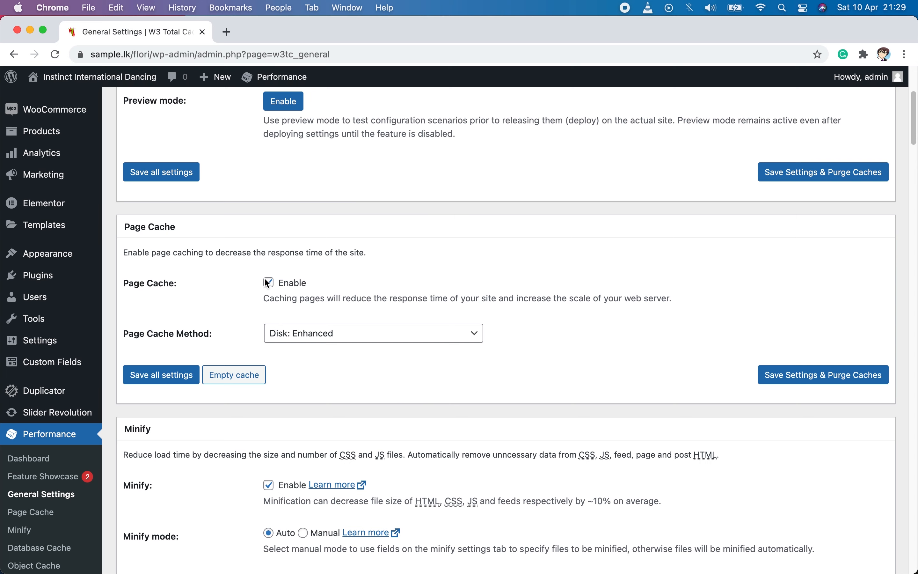
Review the available page cache methods, leaving Disk: Enhanced selected
click(454, 337)
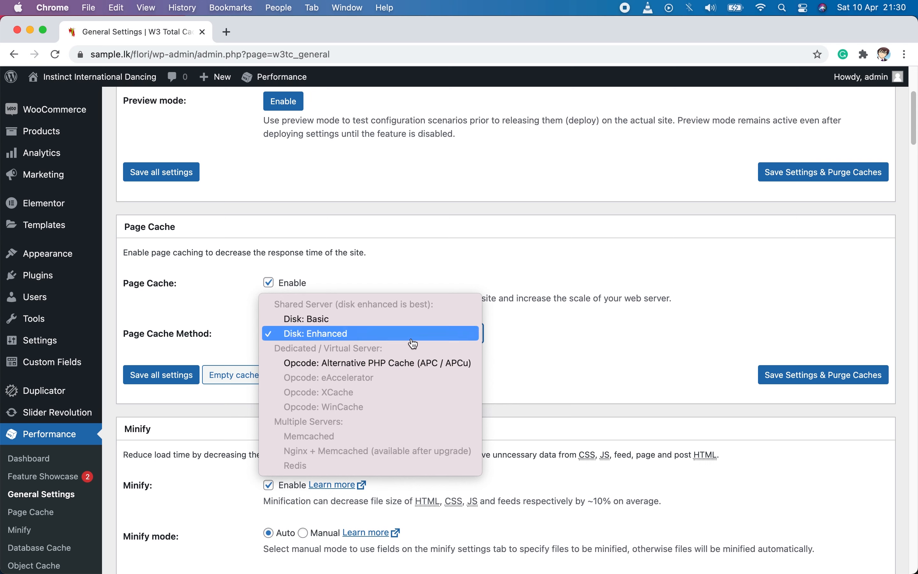
click(630, 342)
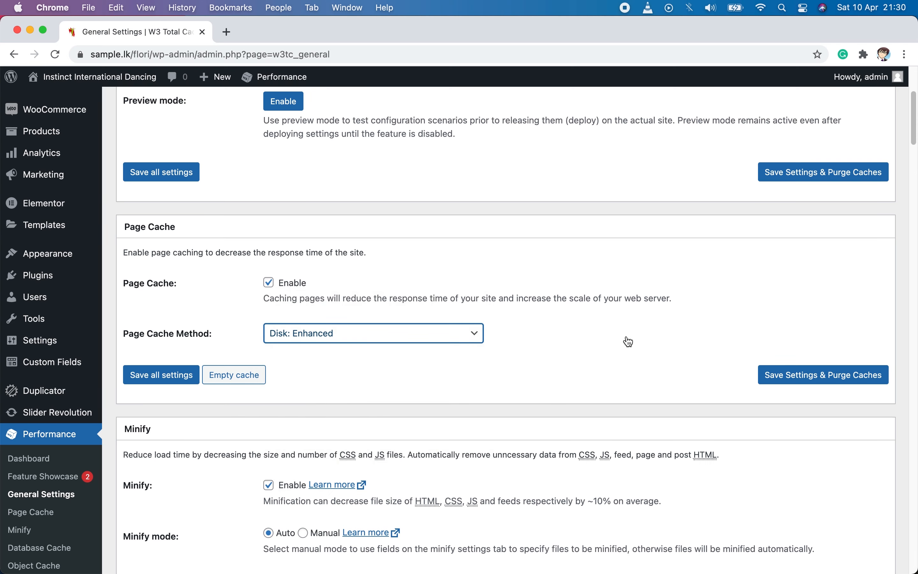
click(440, 333)
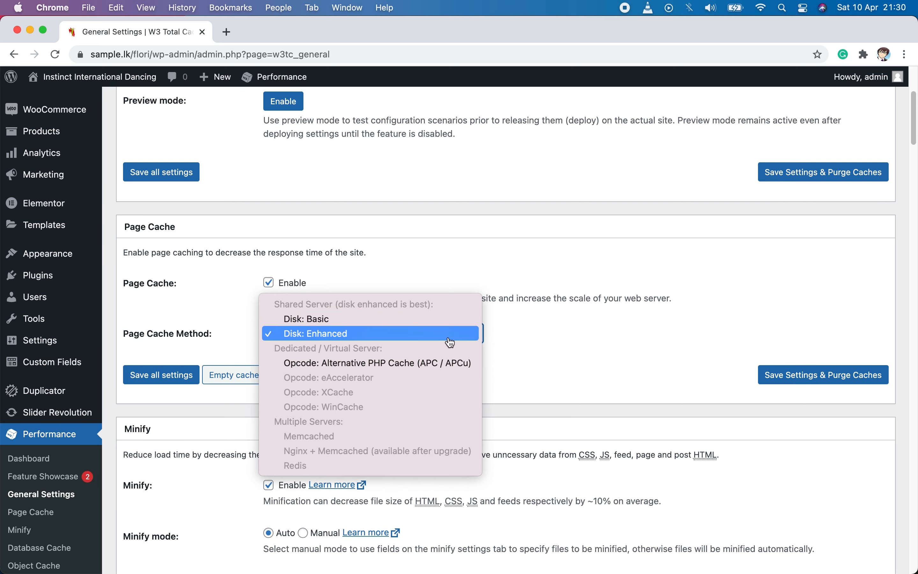
click(612, 342)
scroll(612, 341, down, 3)
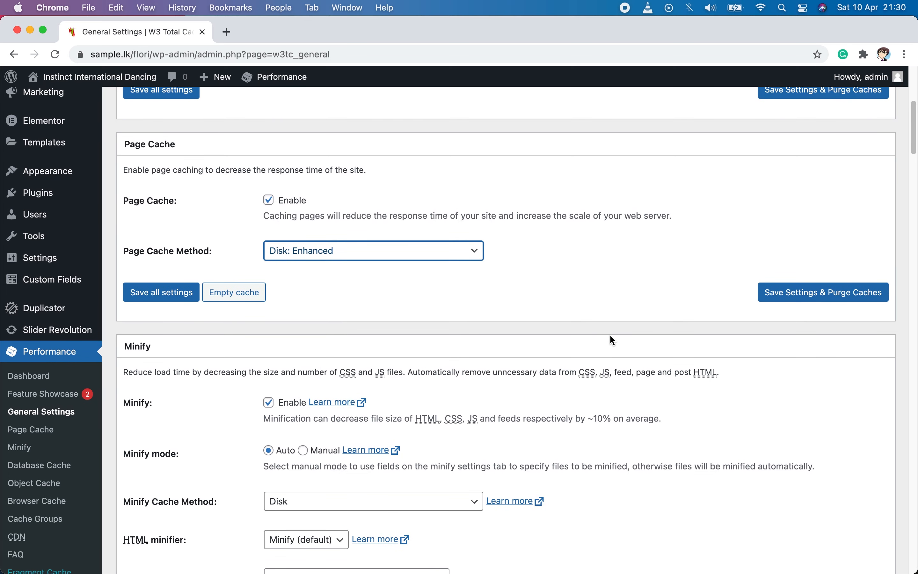
click(560, 290)
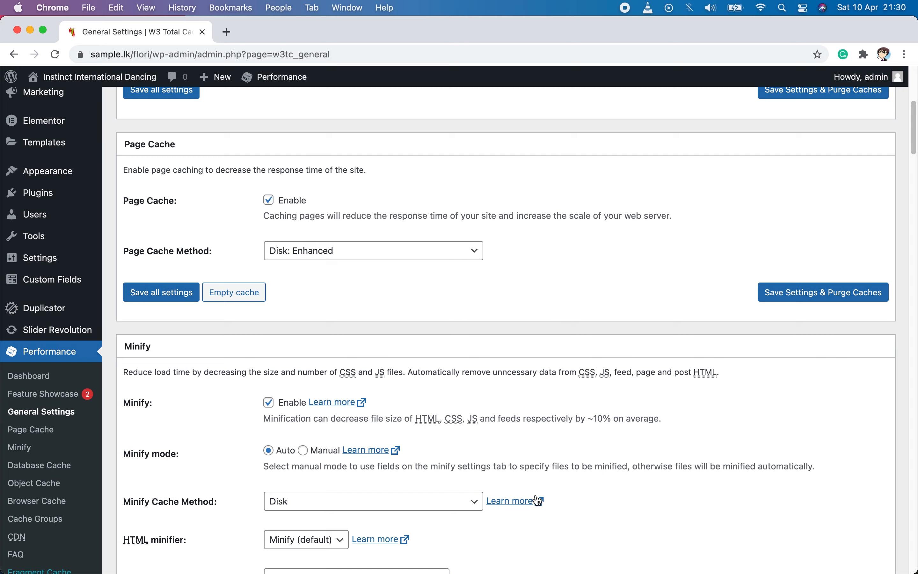
In the Minify section, try the Manual mode and switch back to Auto, leaving Minify enabled
scroll(564, 350, down, 15)
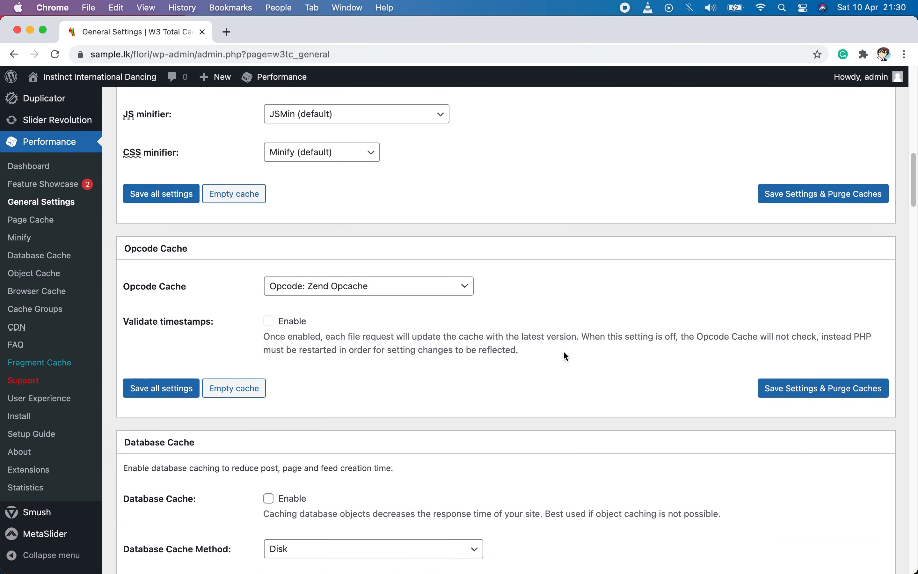
scroll(563, 350, up, 13)
scroll(563, 351, down, 3)
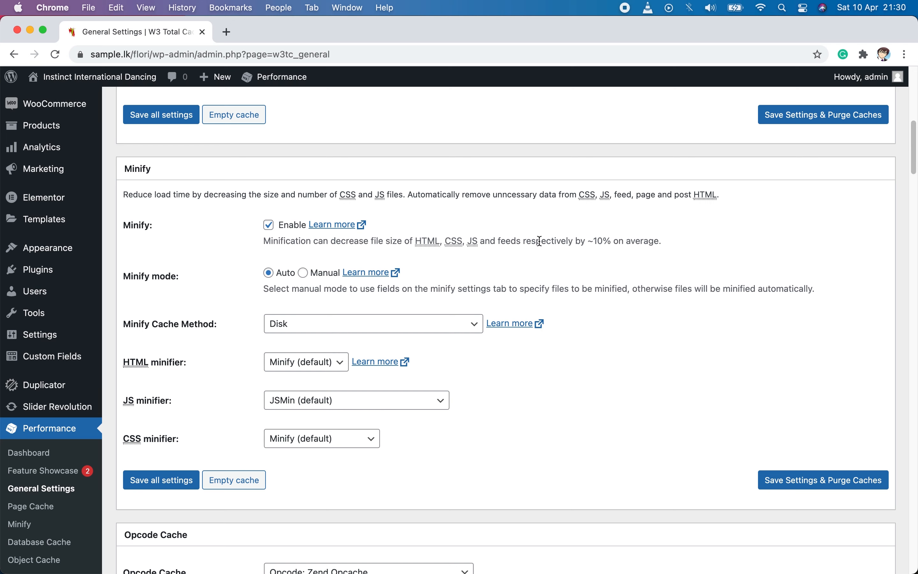
click(270, 227)
click(303, 273)
click(281, 281)
scroll(648, 371, down, 2)
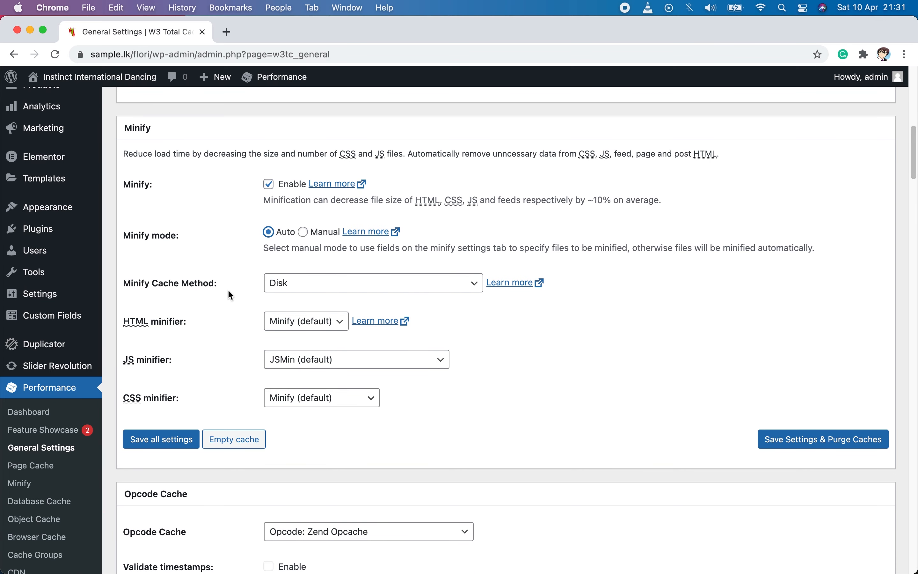
Review the choices for the Minify cache method, HTML minifier and JS minifier, keeping Disk, Minify (default) and JSMin (default)
click(456, 287)
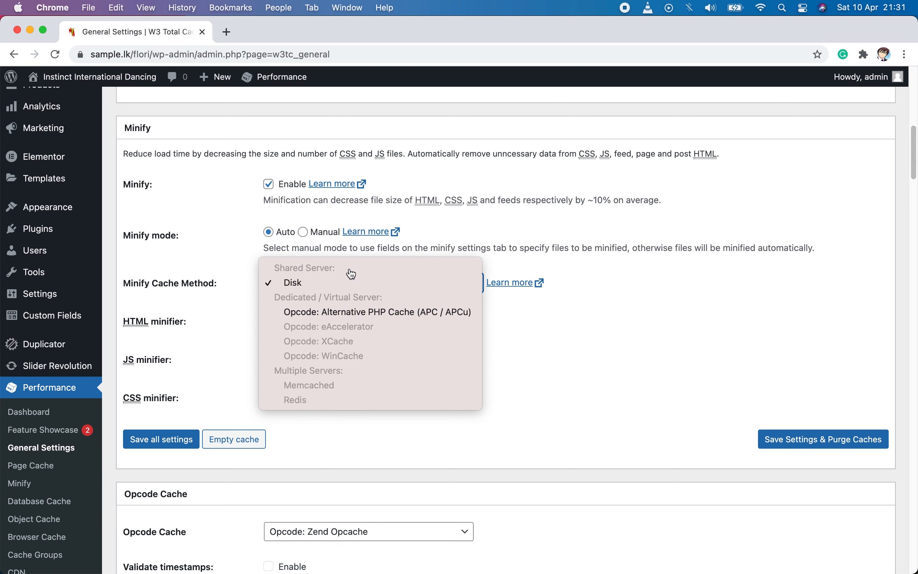
click(592, 345)
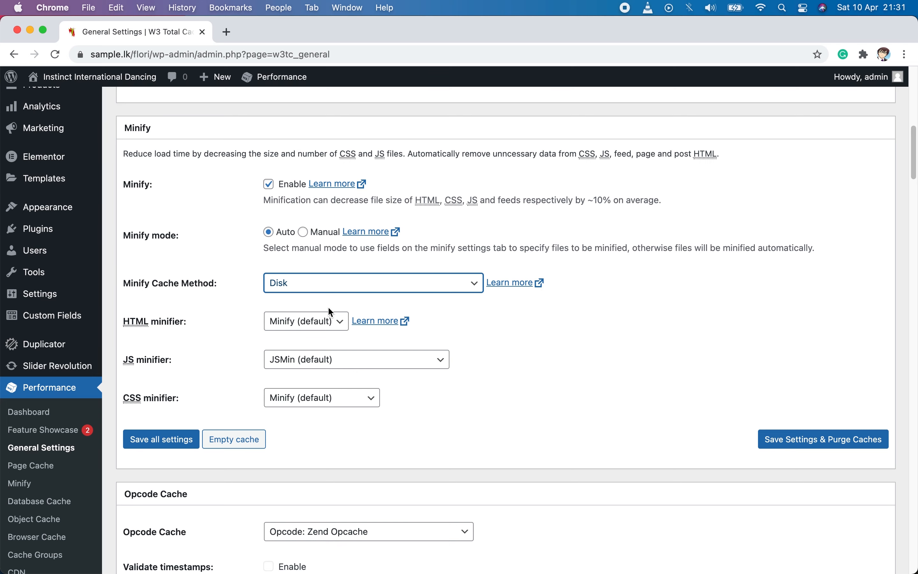
click(311, 322)
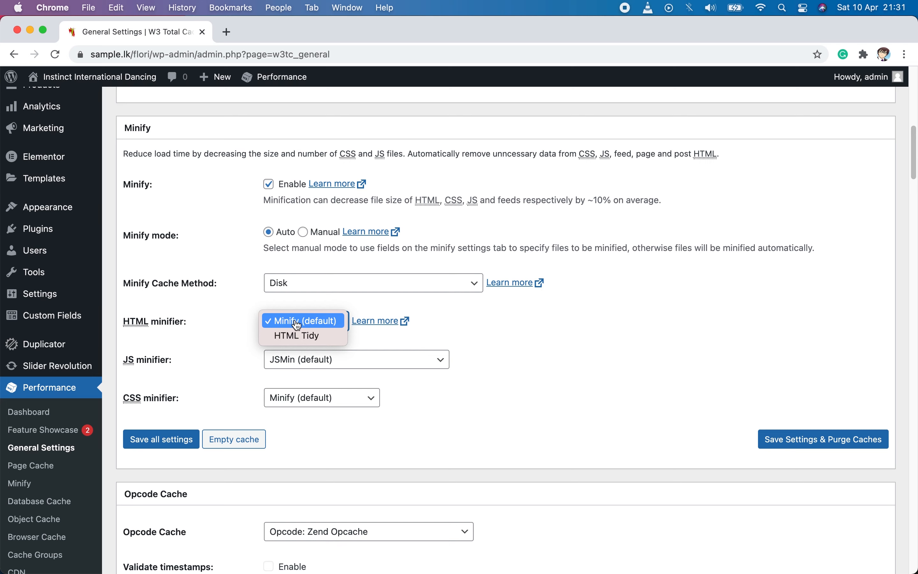
click(572, 338)
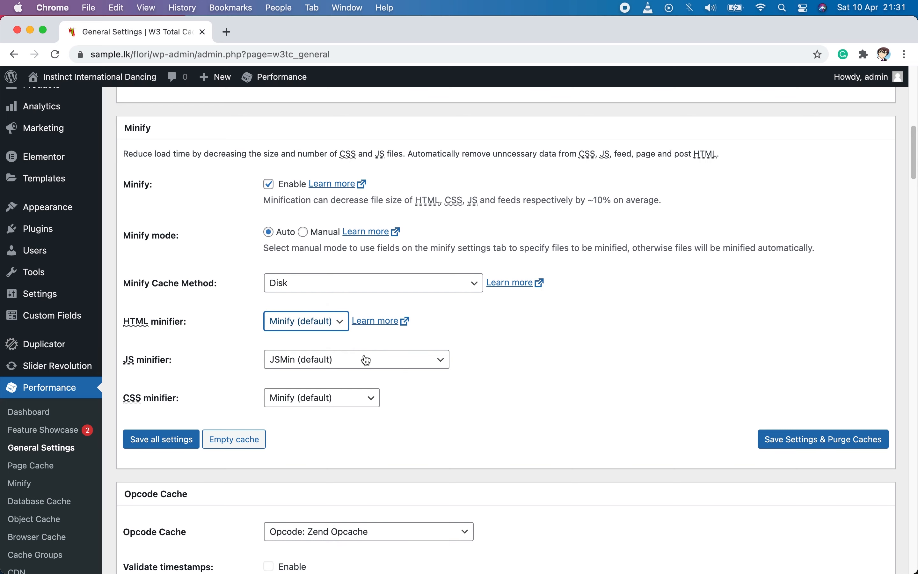
click(391, 369)
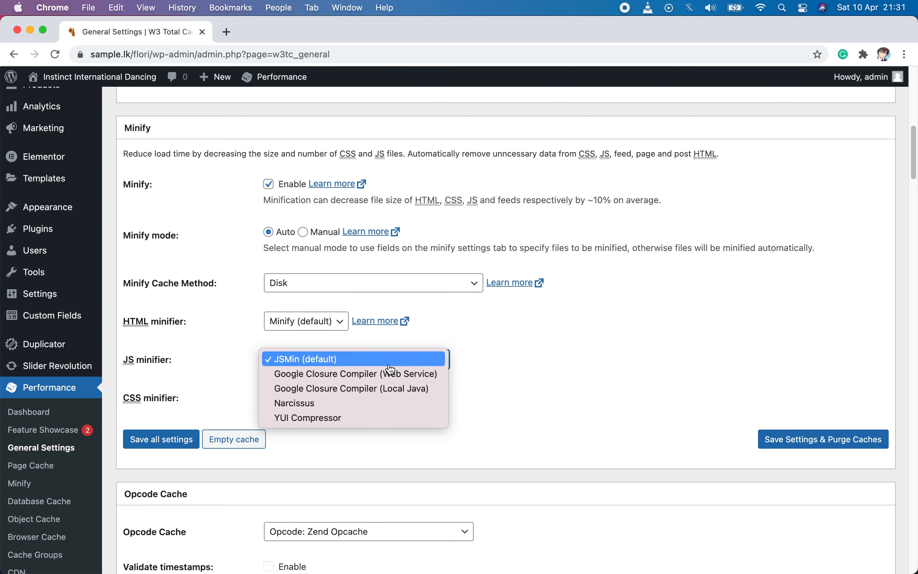
click(341, 365)
click(568, 371)
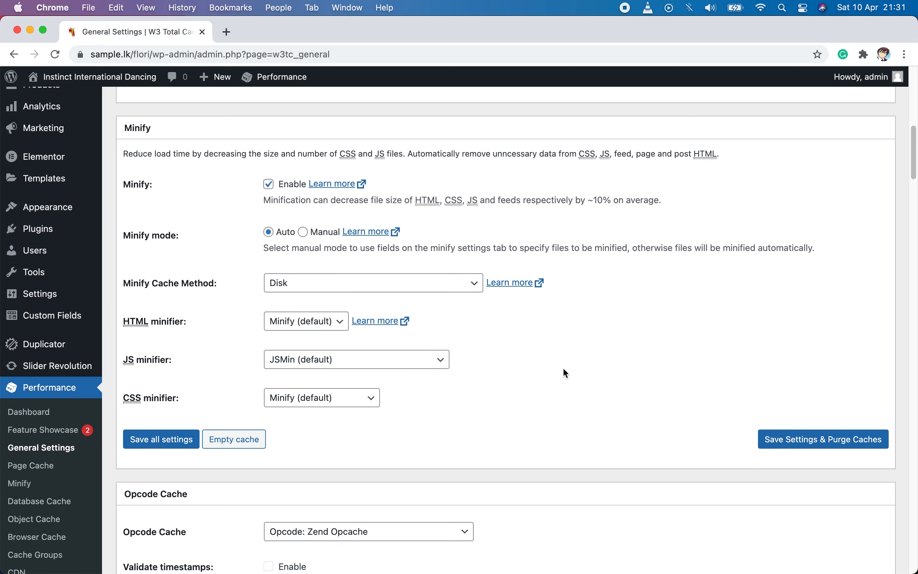
Enable Database Cache and choose Disk as its cache method
scroll(572, 369, down, 7)
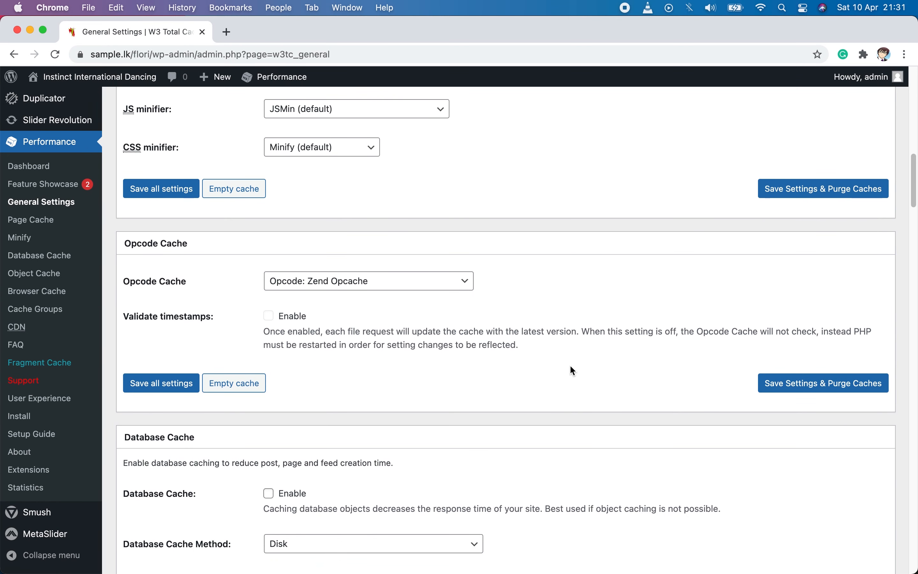
scroll(567, 366, down, 5)
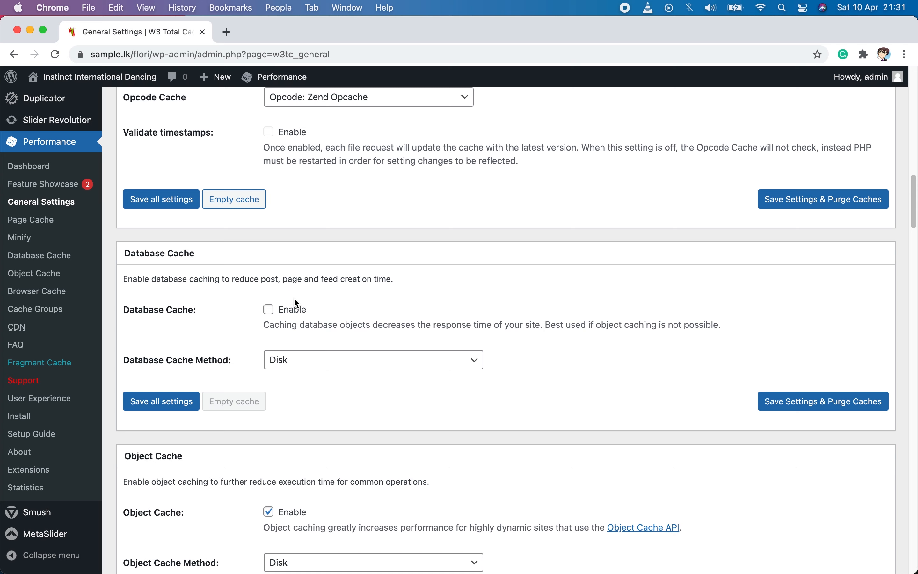
click(270, 309)
click(313, 365)
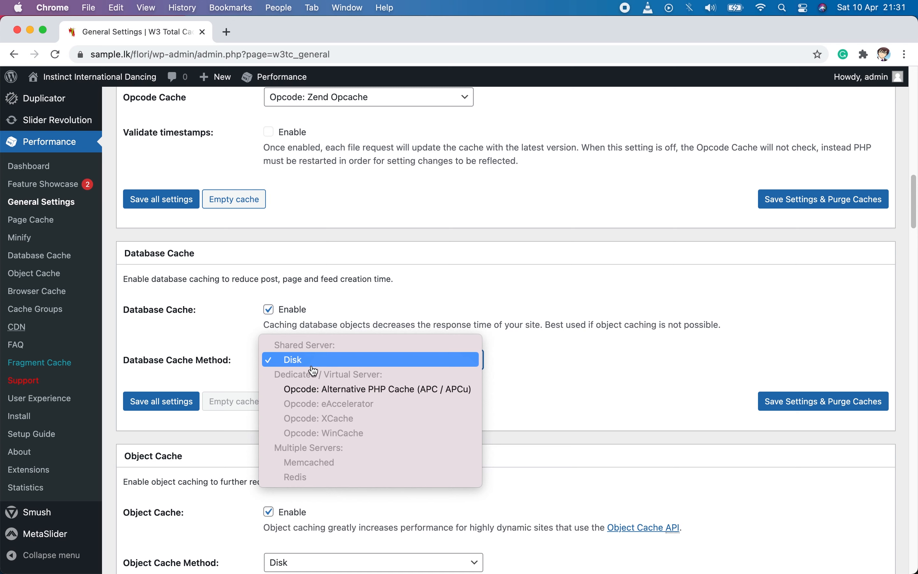
click(313, 365)
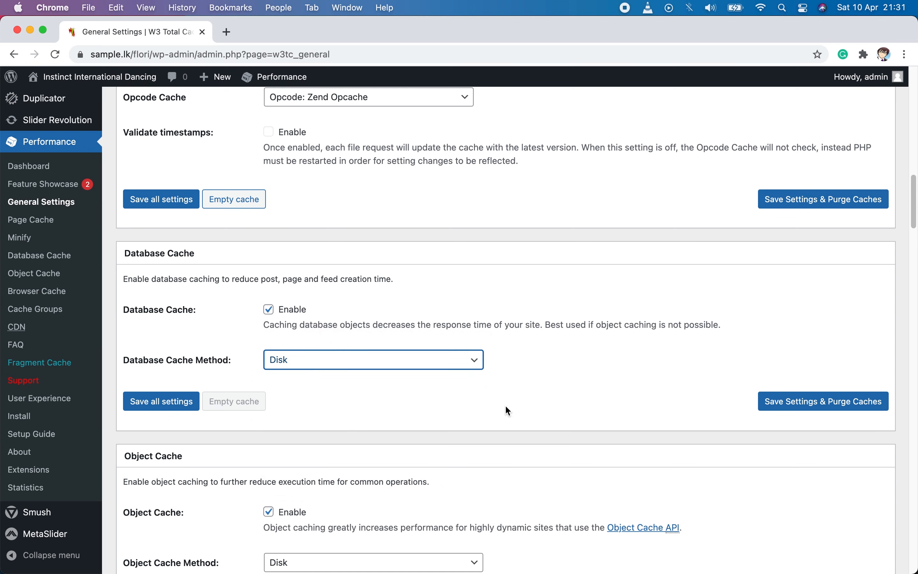
click(557, 372)
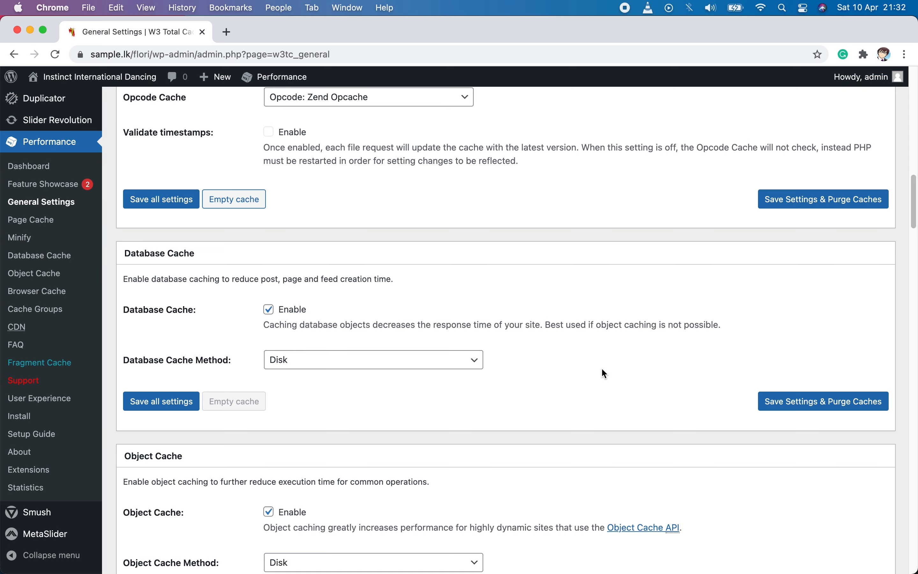
Review the available object cache methods, leaving Disk selected
scroll(583, 355, down, 6)
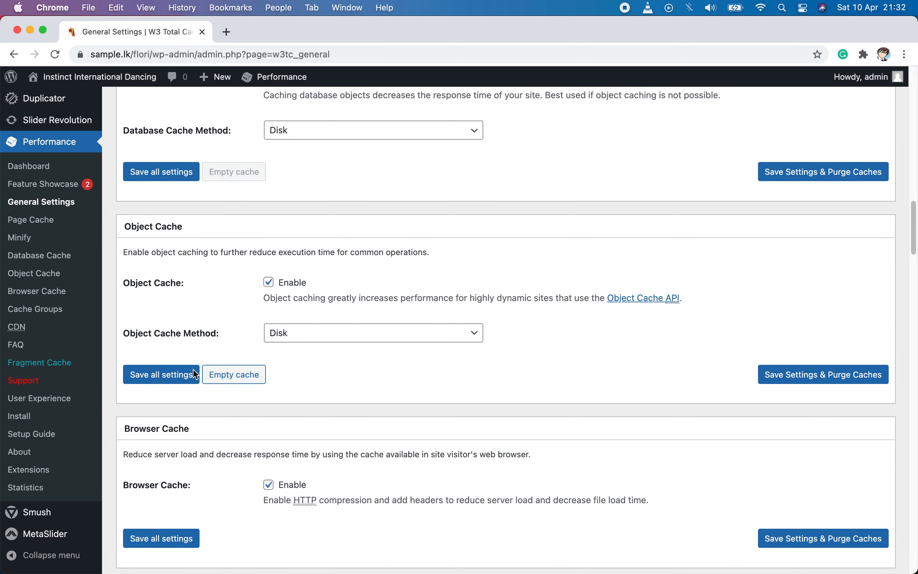
click(340, 333)
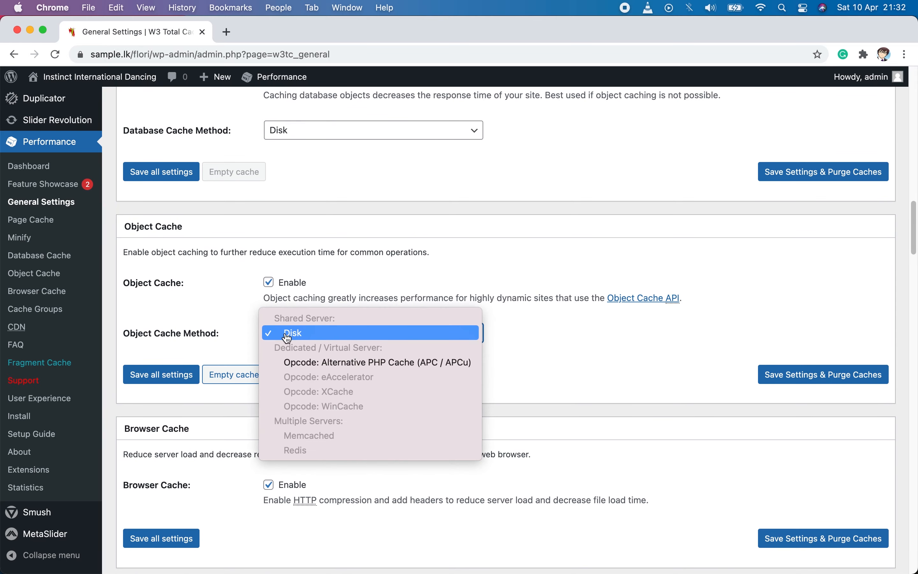
click(314, 339)
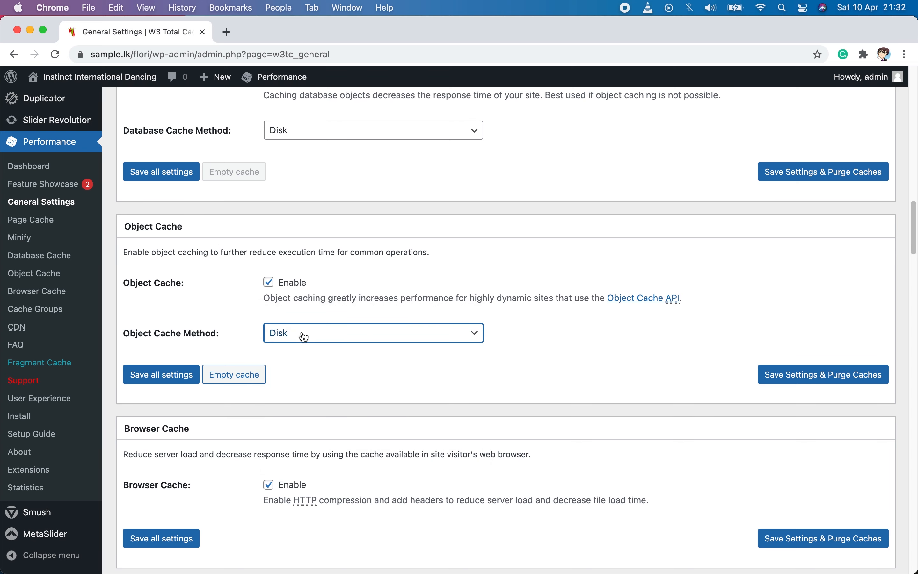
Examine the Browser Cache and CDN sections and the CDN type choices, keeping StackPath (recommended) and leaving CDN disabled
scroll(349, 339, down, 5)
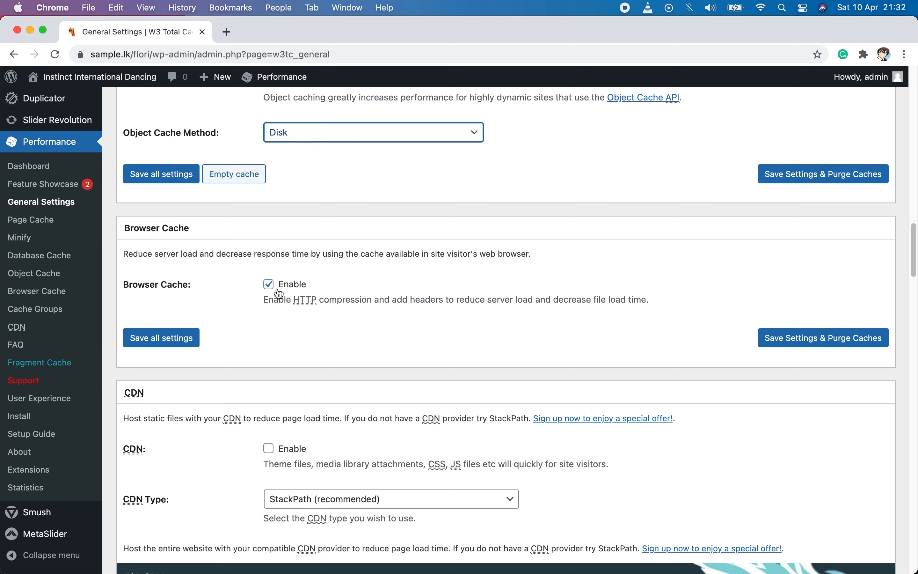
scroll(567, 390, down, 5)
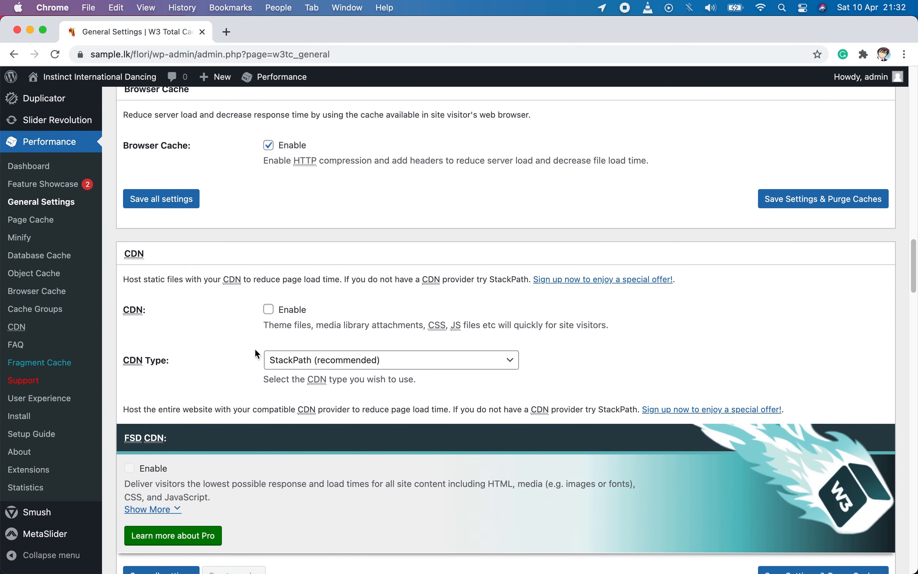
scroll(243, 313, down, 2)
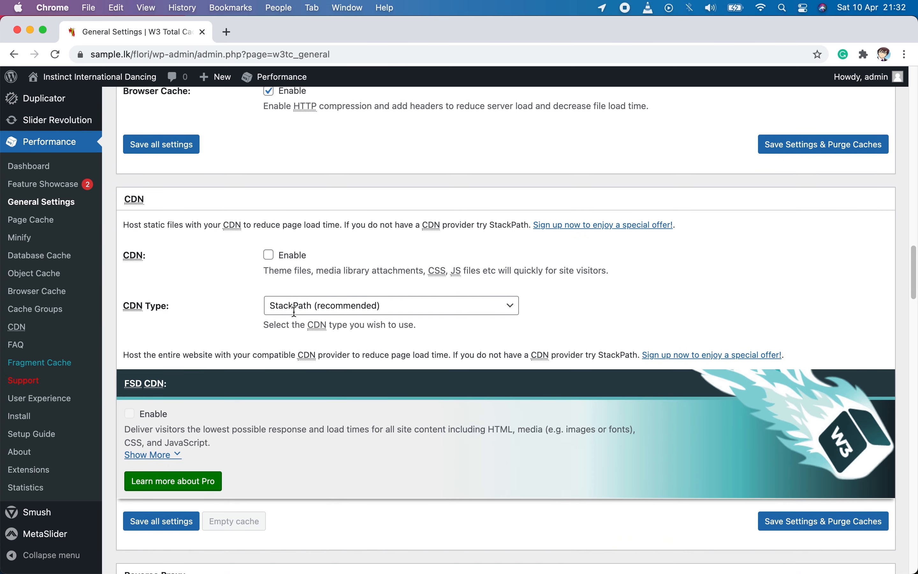
click(448, 306)
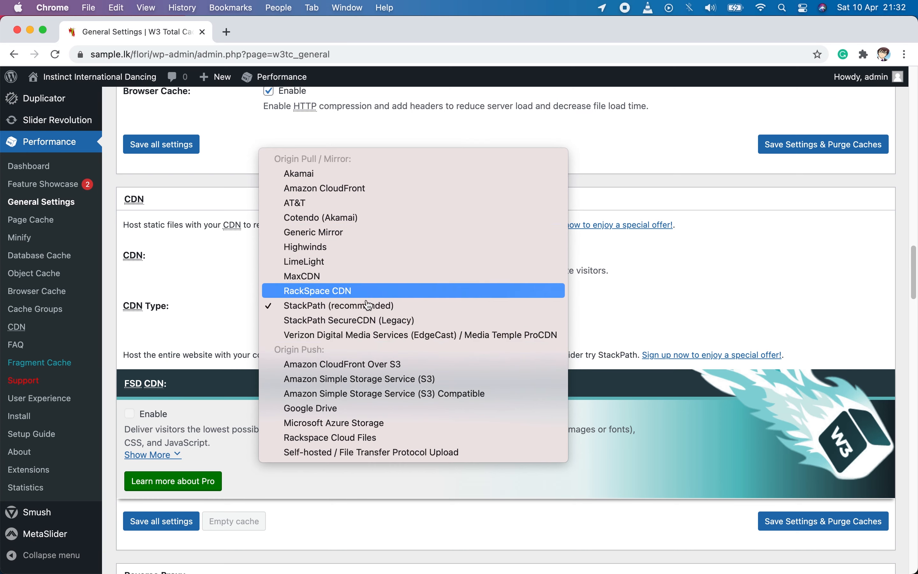
click(723, 311)
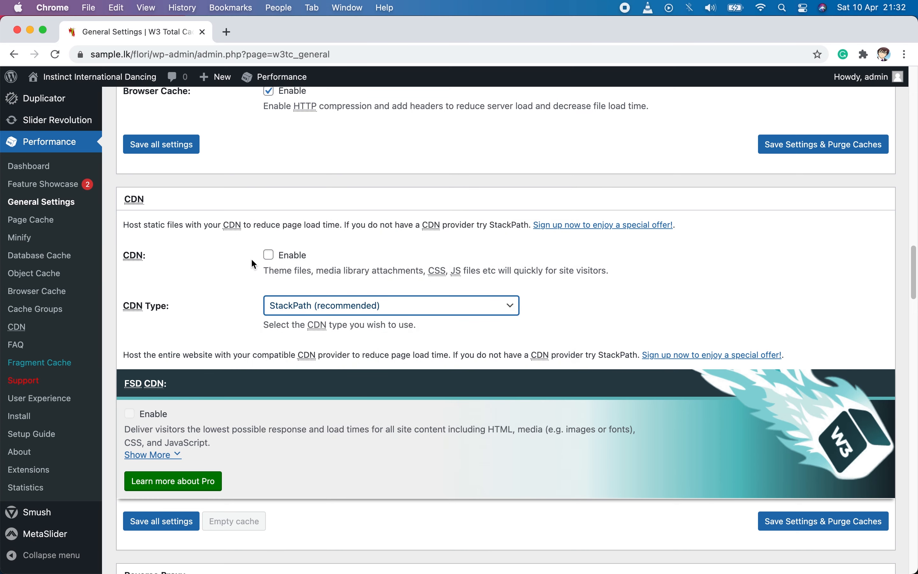
click(270, 256)
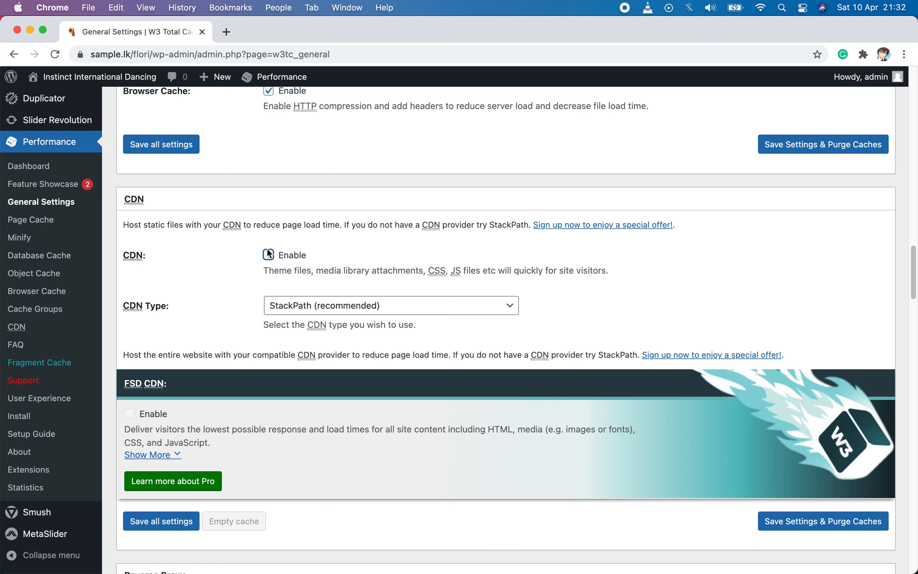
In the User Experience section, try toggling Disable Emoji and Disable wp-embed script, leaving both enabled
scroll(512, 381, down, 5)
scroll(512, 381, down, 5)
scroll(512, 381, down, 2)
scroll(512, 382, down, 8)
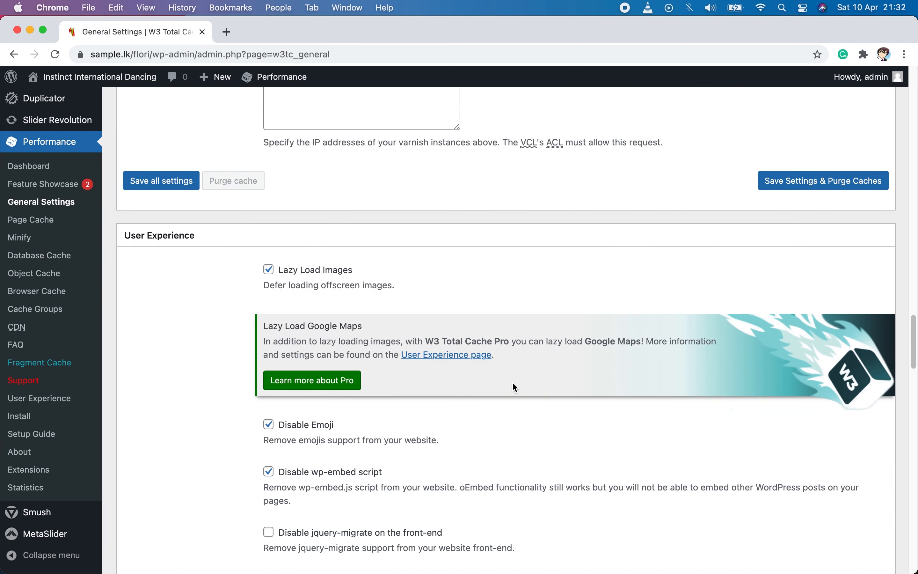
scroll(514, 383, up, 1)
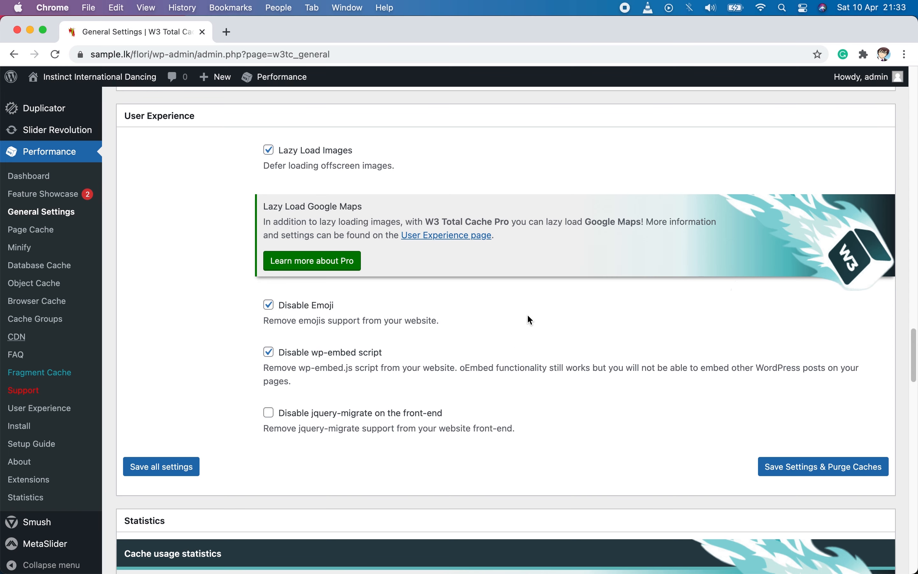
scroll(531, 320, down, 1)
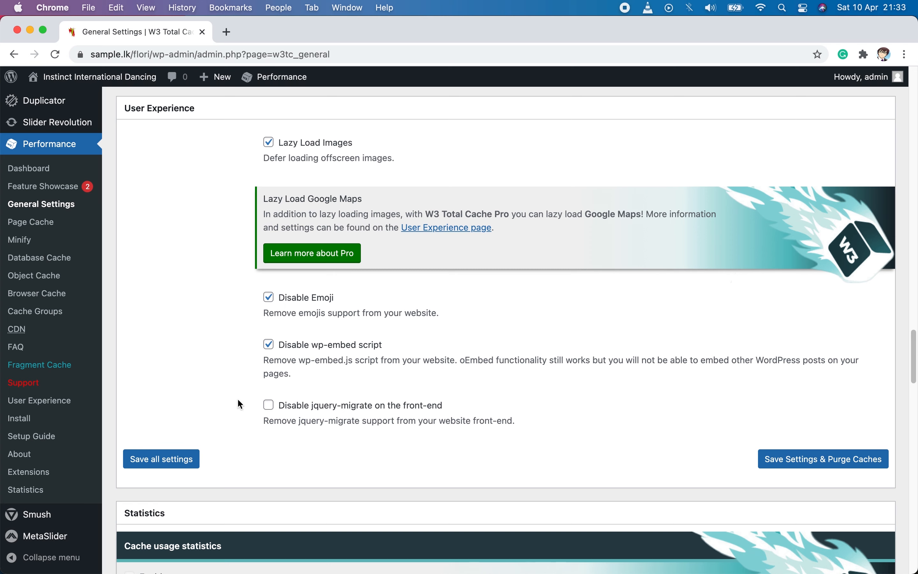
click(312, 302)
click(301, 344)
click(303, 301)
click(300, 346)
click(528, 319)
Save all the general settings, leaving the Statistics, Fragment Cache, Miscellaneous and Debug options as they are
scroll(494, 414, down, 3)
scroll(493, 414, down, 5)
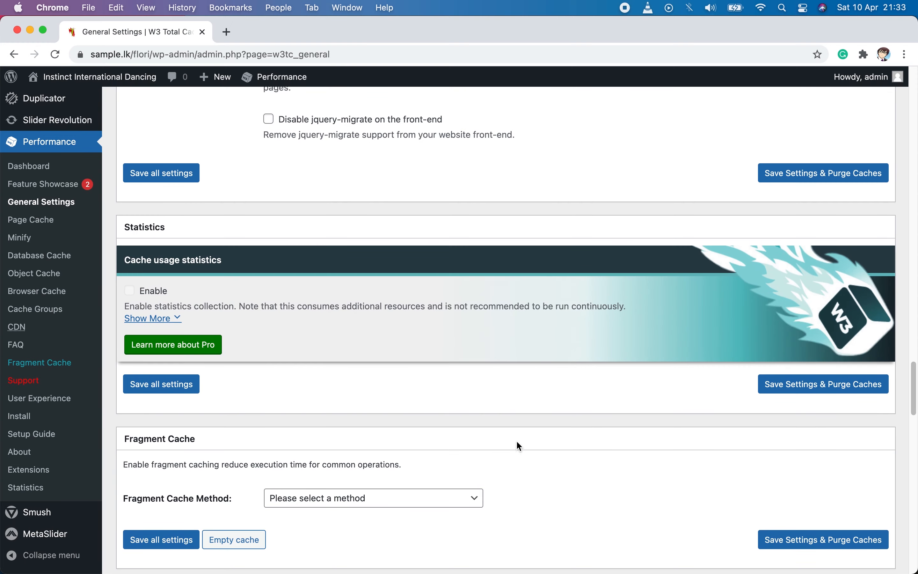
scroll(517, 439, down, 7)
scroll(517, 440, down, 15)
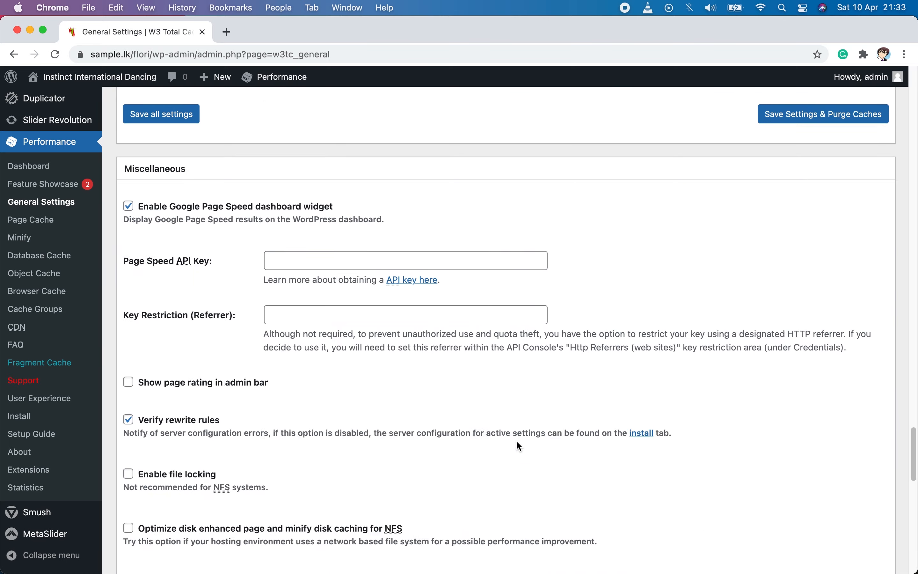
scroll(517, 442, down, 4)
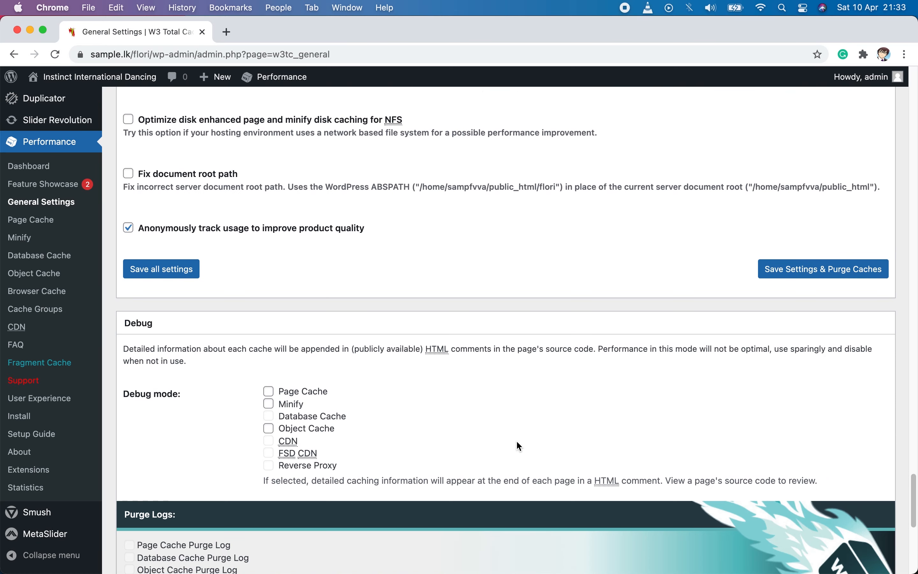
scroll(517, 442, down, 5)
scroll(516, 440, down, 3)
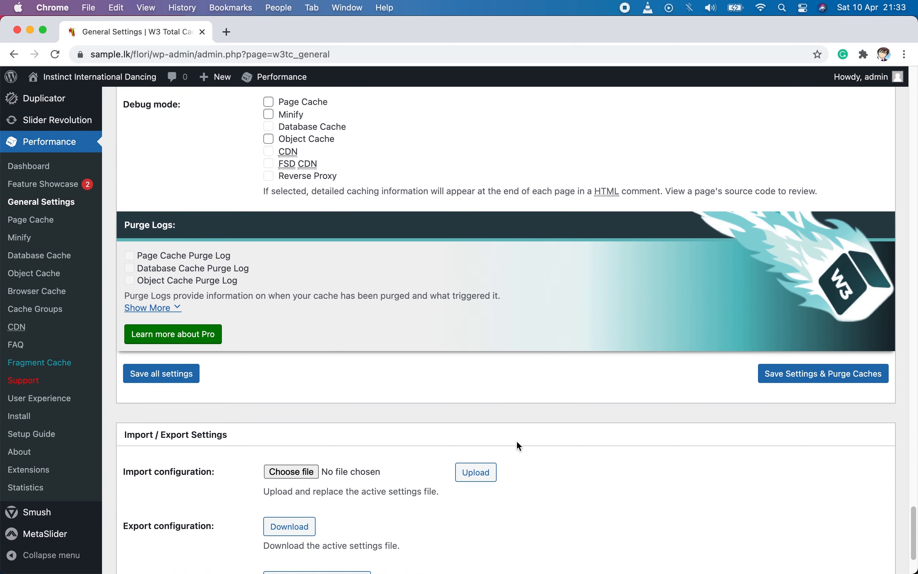
click(167, 374)
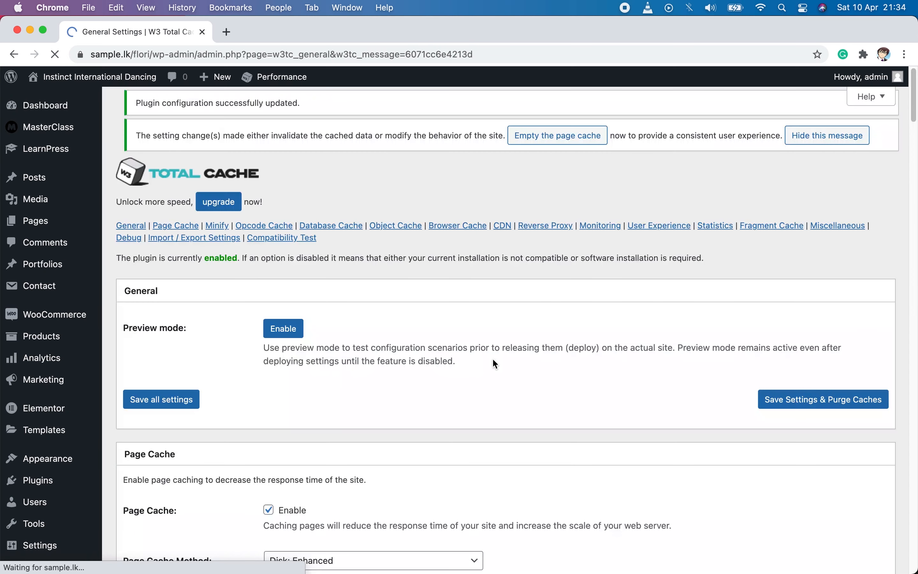
Examine the saved general settings from the General section down to Import / Export Settings and back
scroll(488, 415, down, 12)
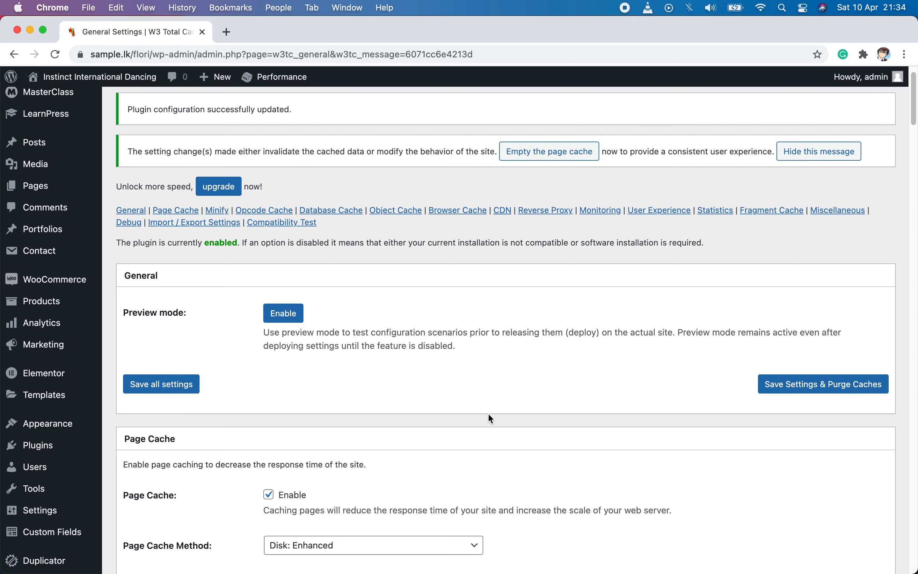
scroll(489, 416, down, 13)
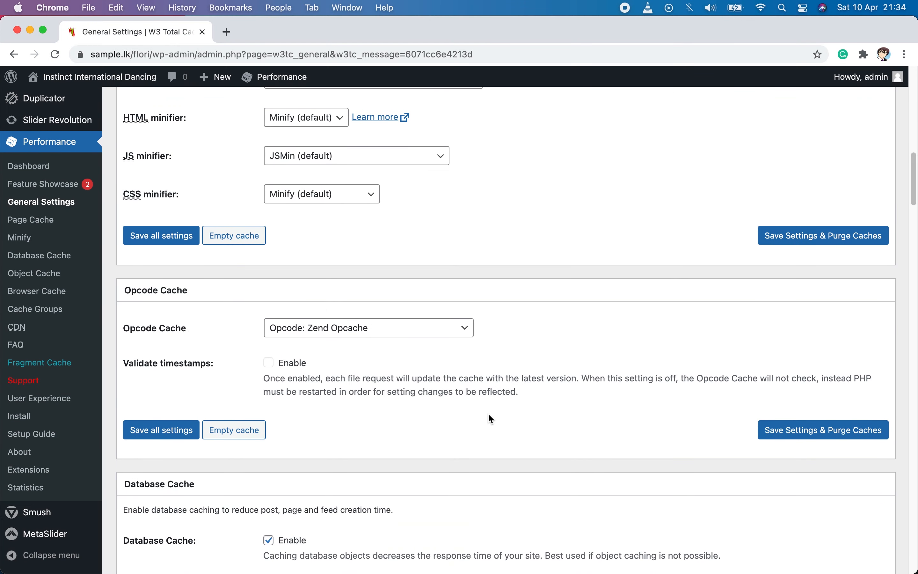
scroll(489, 418, down, 10)
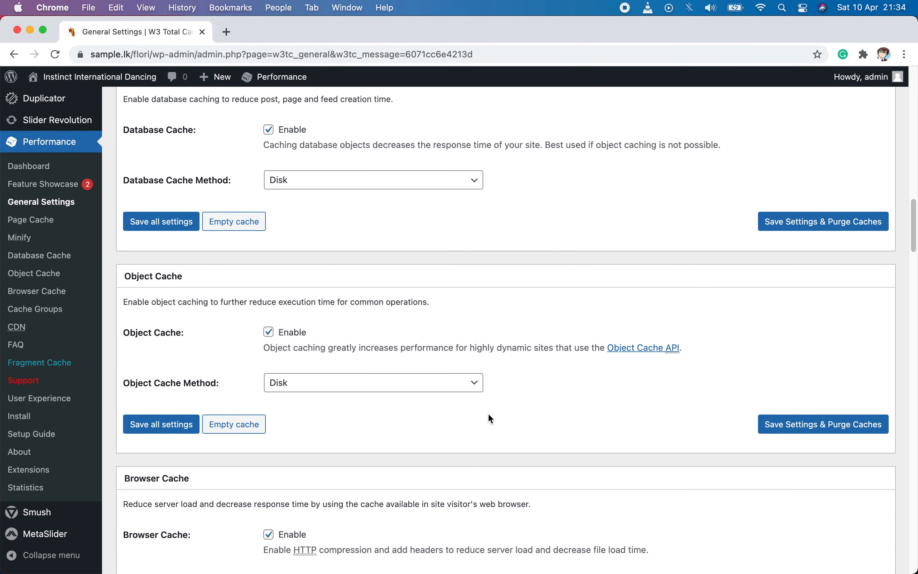
scroll(490, 418, down, 20)
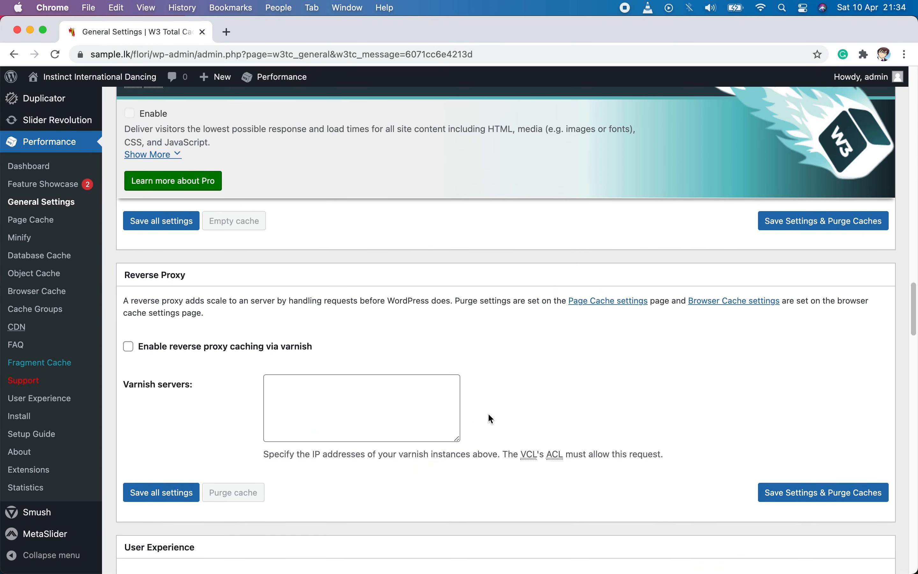
scroll(489, 415, down, 10)
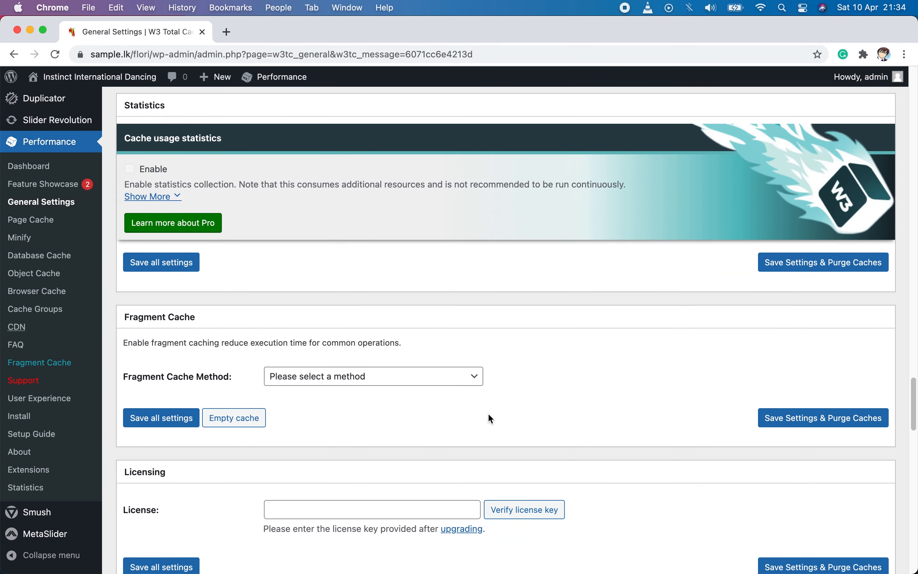
scroll(489, 415, down, 15)
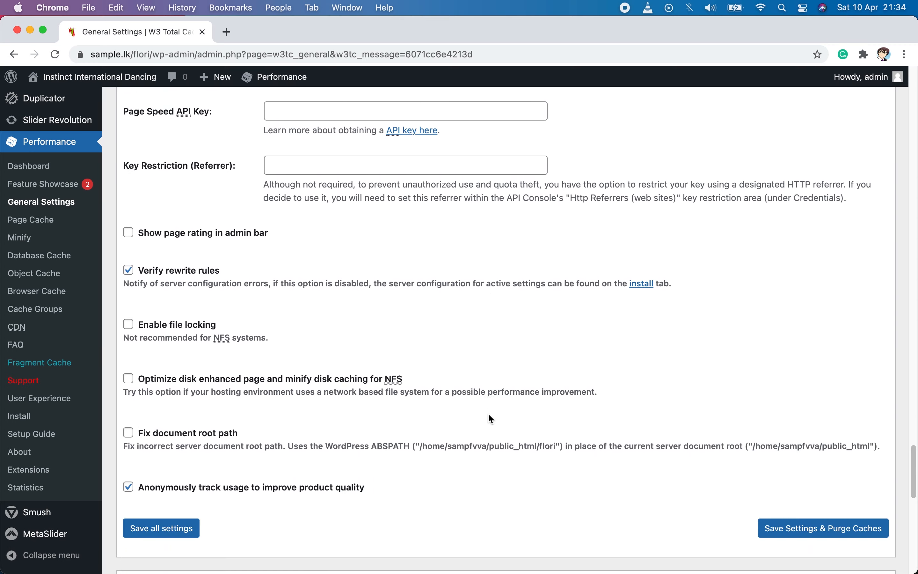
scroll(488, 414, down, 5)
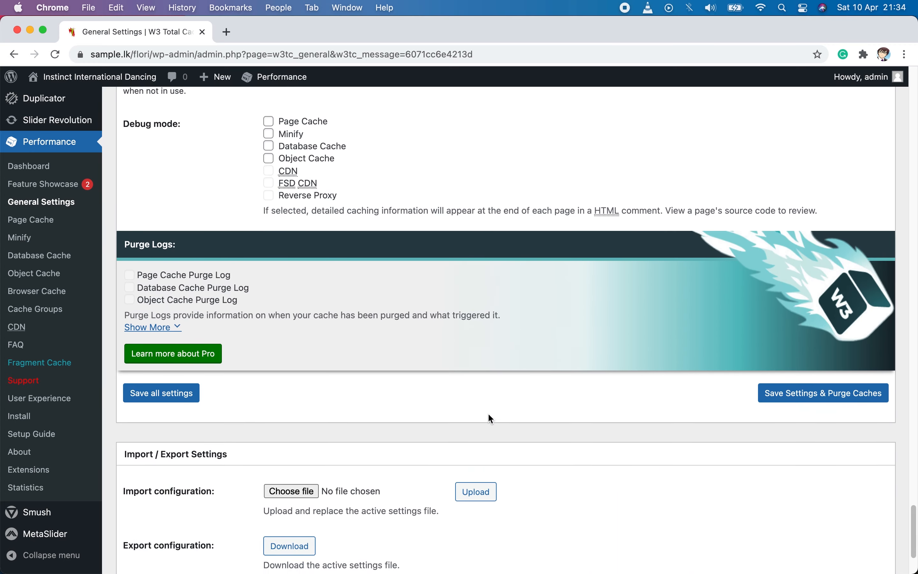
scroll(488, 415, down, 4)
scroll(488, 415, up, 4)
scroll(489, 414, up, 15)
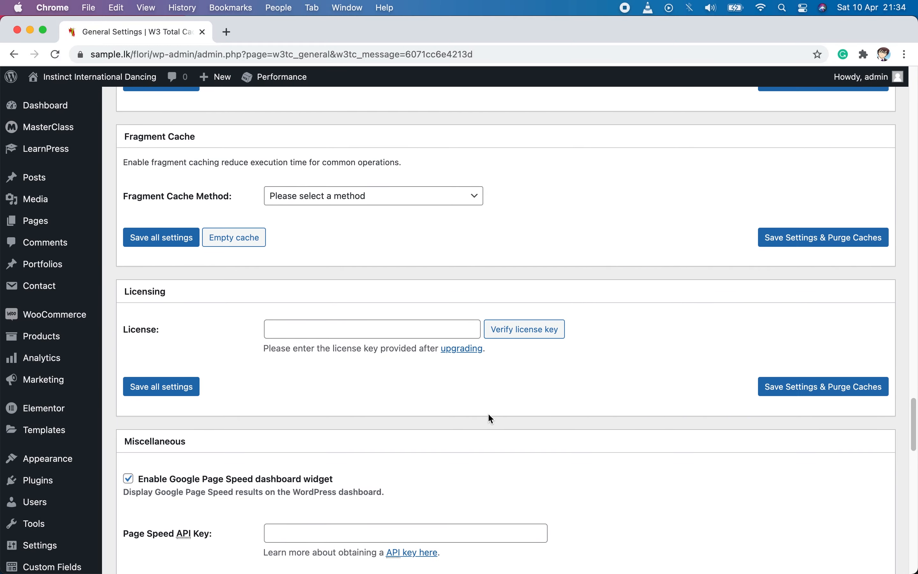
scroll(488, 414, up, 12)
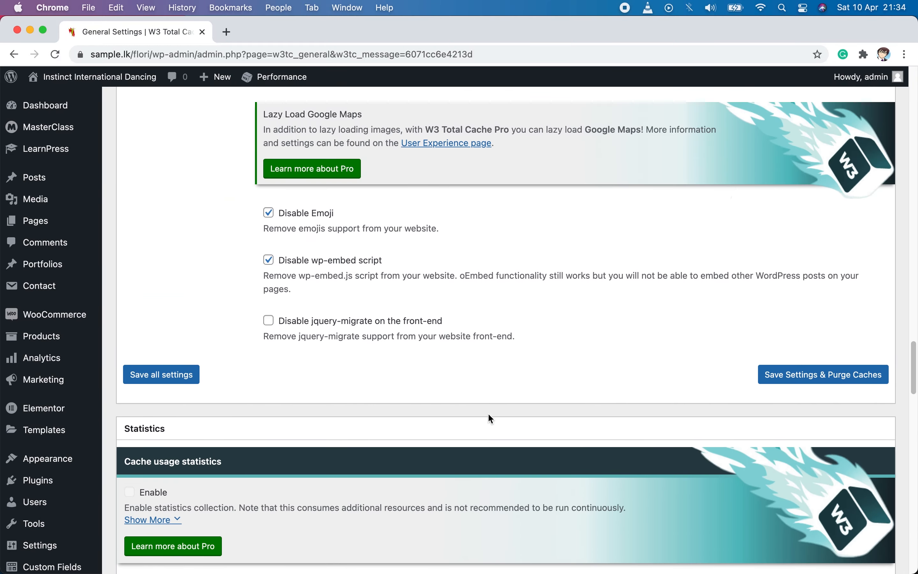
scroll(488, 414, up, 15)
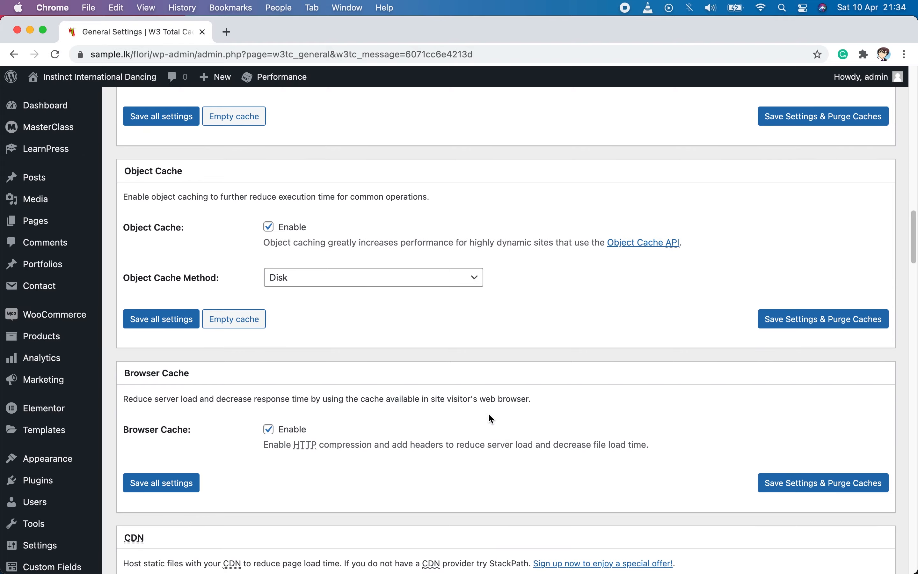
scroll(491, 419, up, 15)
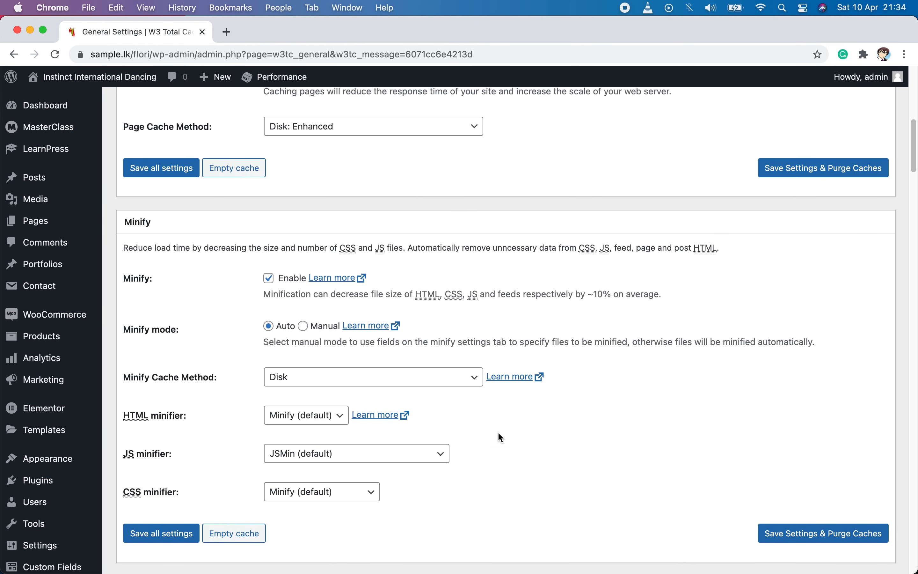
scroll(498, 432, up, 6)
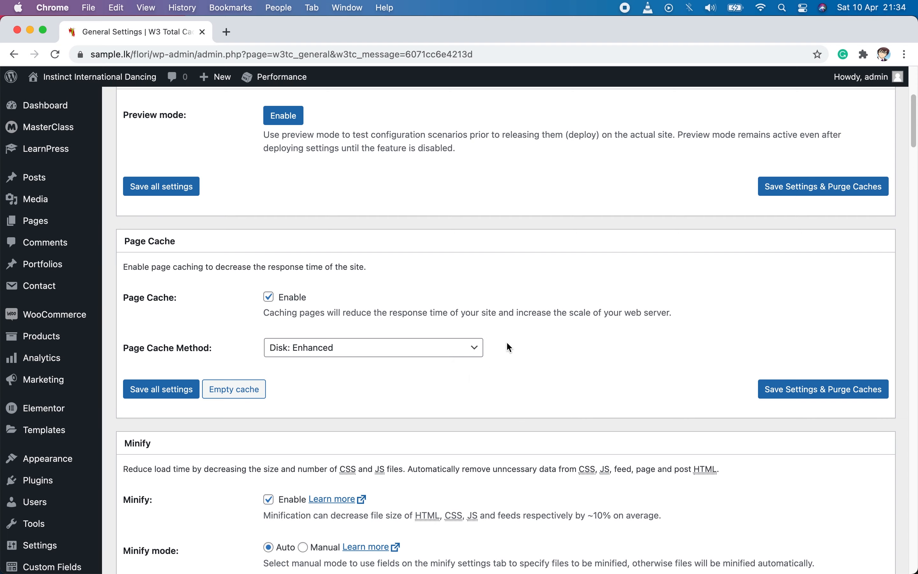
scroll(659, 250, up, 5)
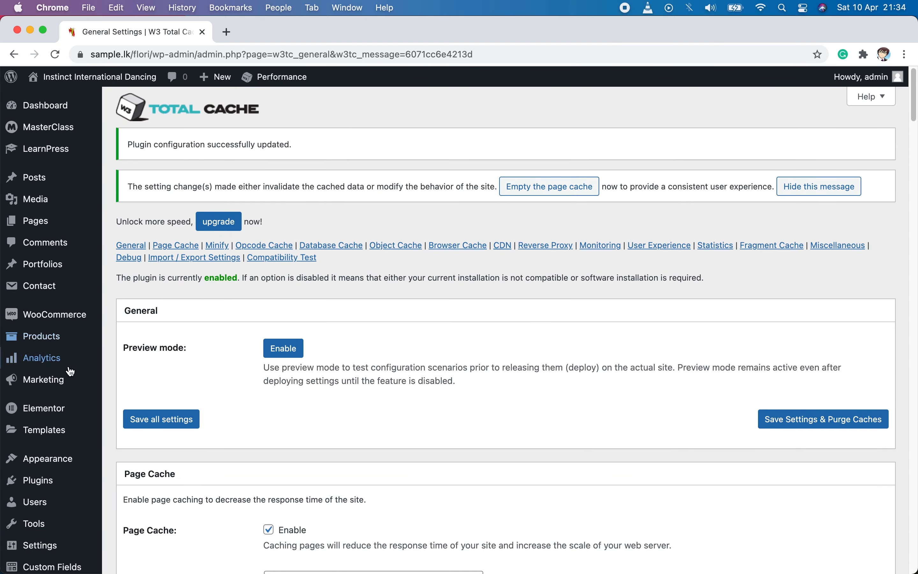
Open the Minify settings page of W3 Total Cache
scroll(71, 370, down, 6)
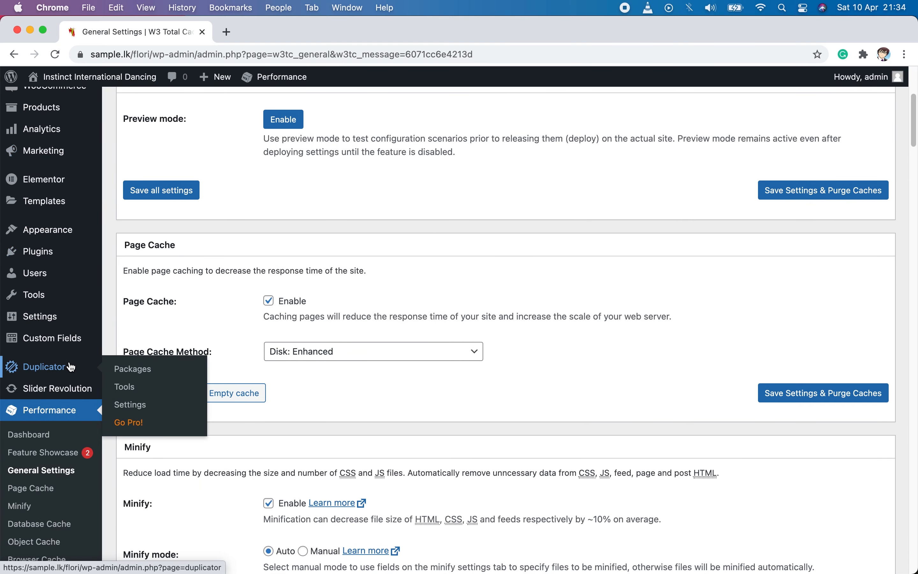
scroll(71, 366, down, 5)
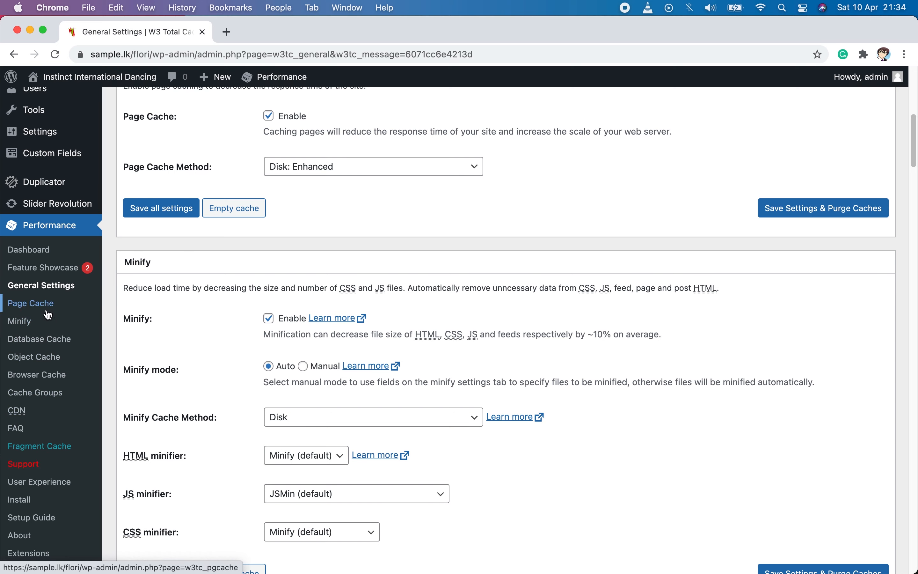
click(48, 325)
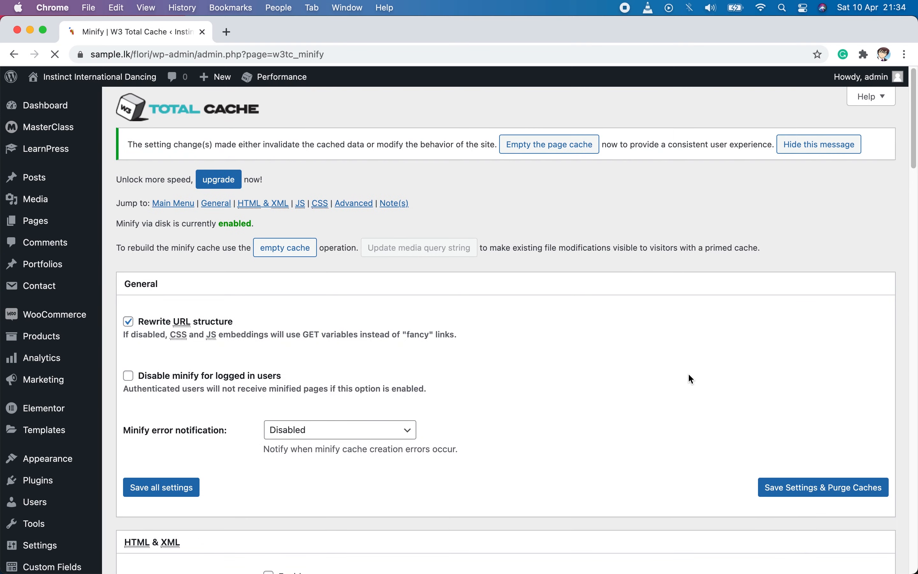
Examine the Minify page's General, HTML & XML, JS, CSS and Advanced sections through to the Note(s), and return to the upper sections
scroll(598, 385, down, 8)
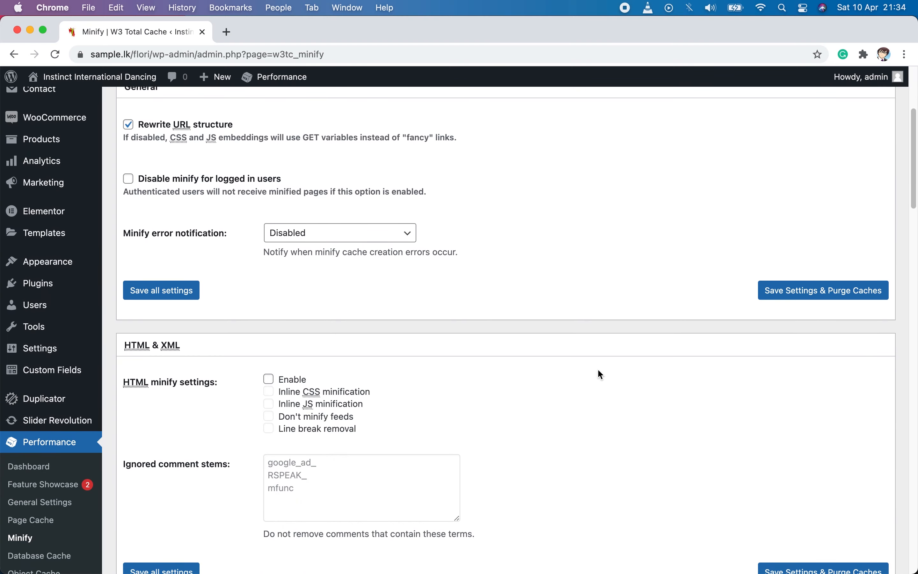
scroll(598, 370, down, 6)
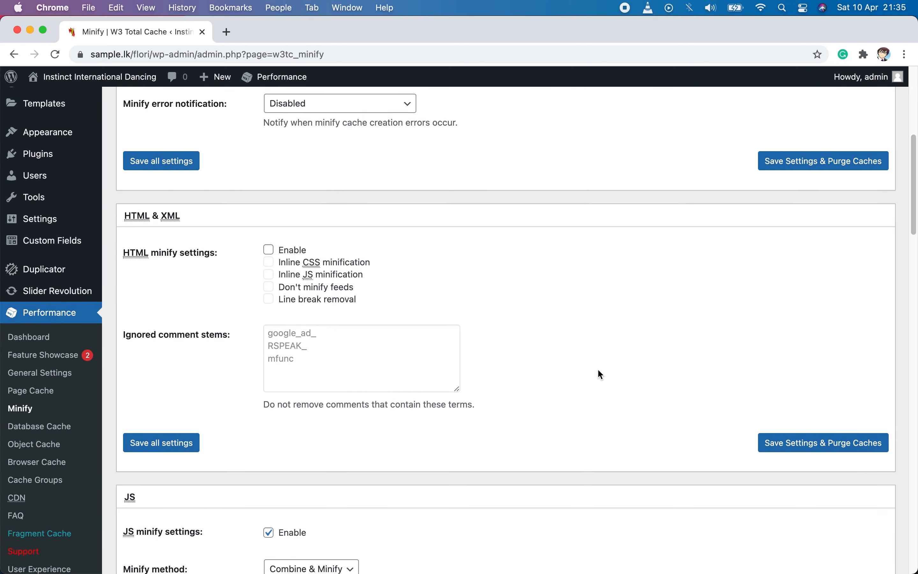
scroll(598, 371, down, 6)
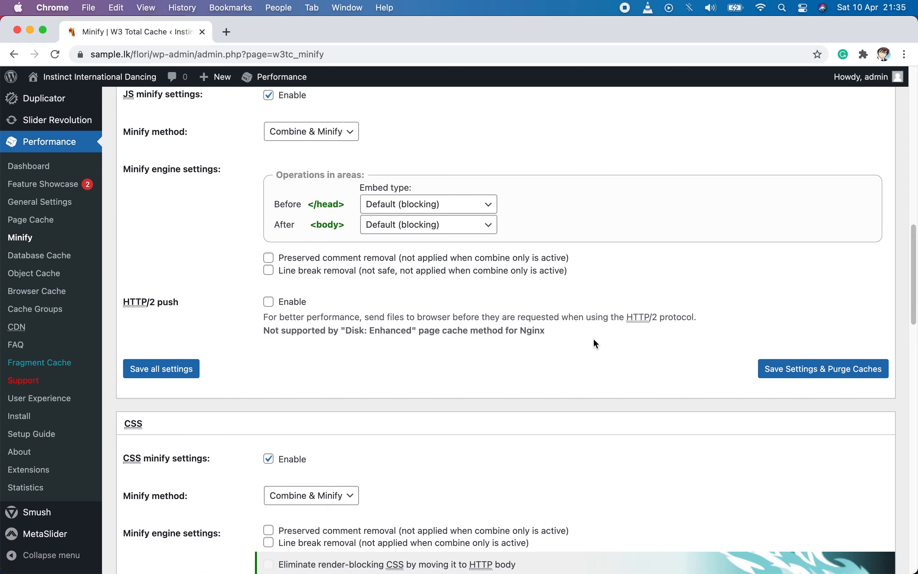
scroll(593, 338, down, 17)
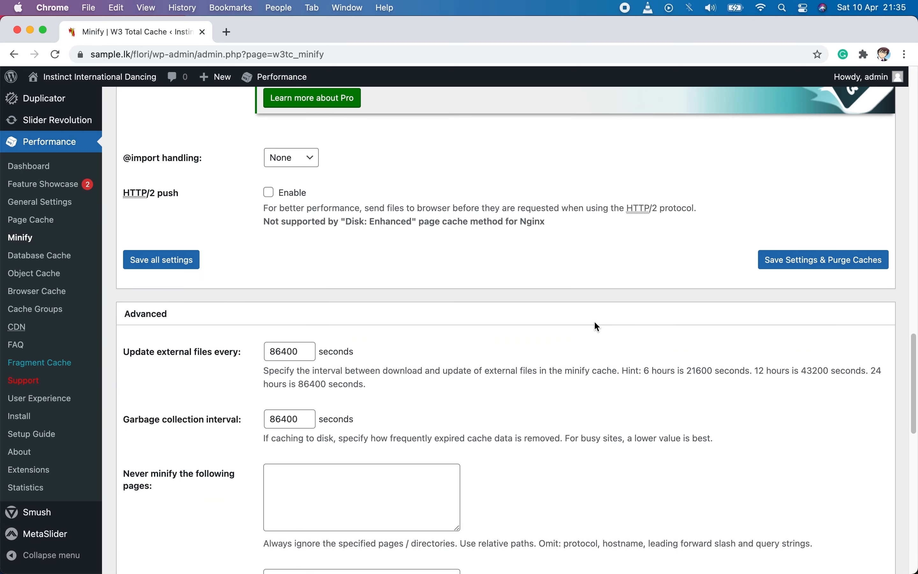
scroll(597, 325, down, 10)
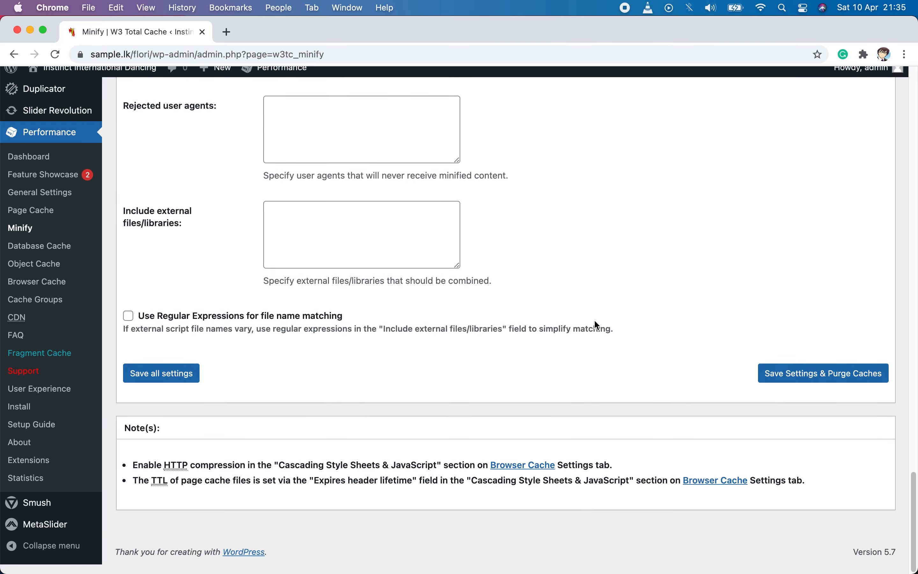
scroll(597, 324, up, 20)
scroll(592, 322, up, 11)
scroll(235, 360, down, 11)
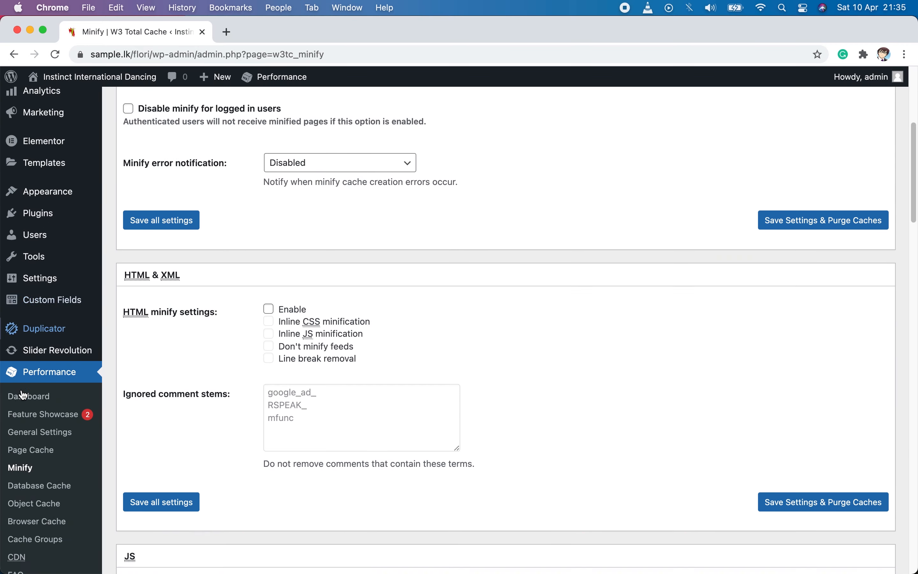